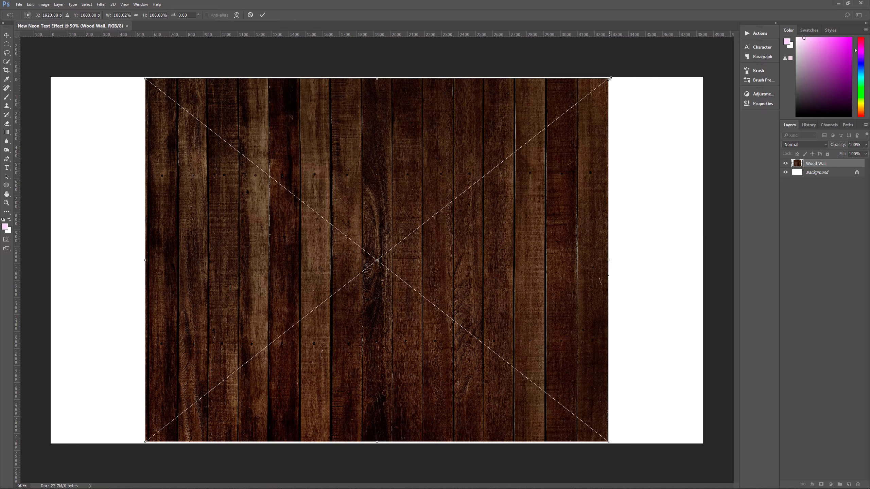
Scale the placed Wood Wall image proportionally from its centre to about 104% so it covers the full canvas height.
key(alt+shift)
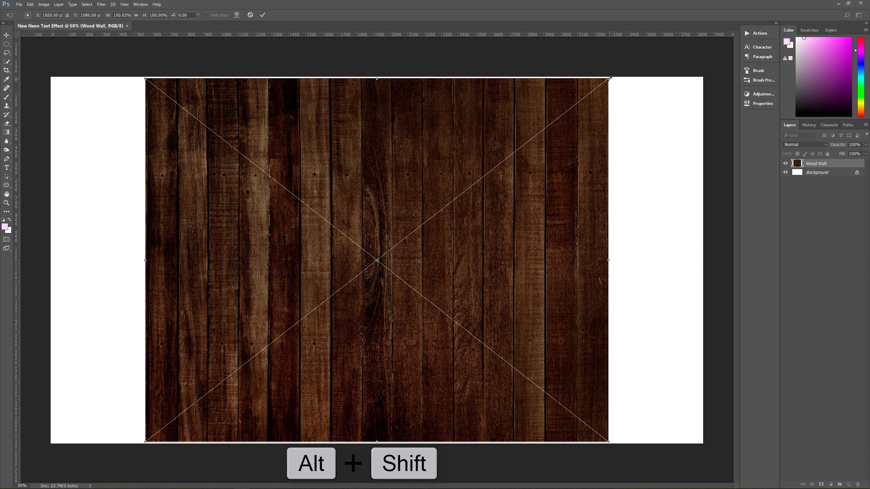
drag(609, 79, 619, 72)
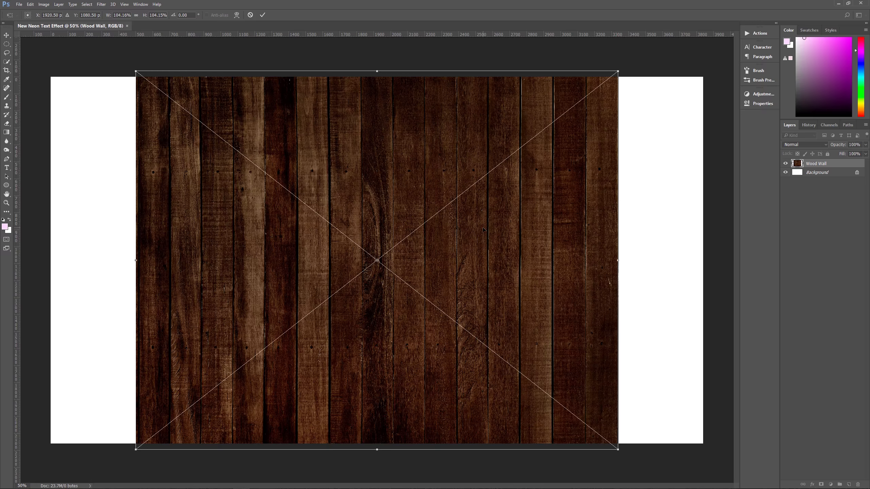
key(Return)
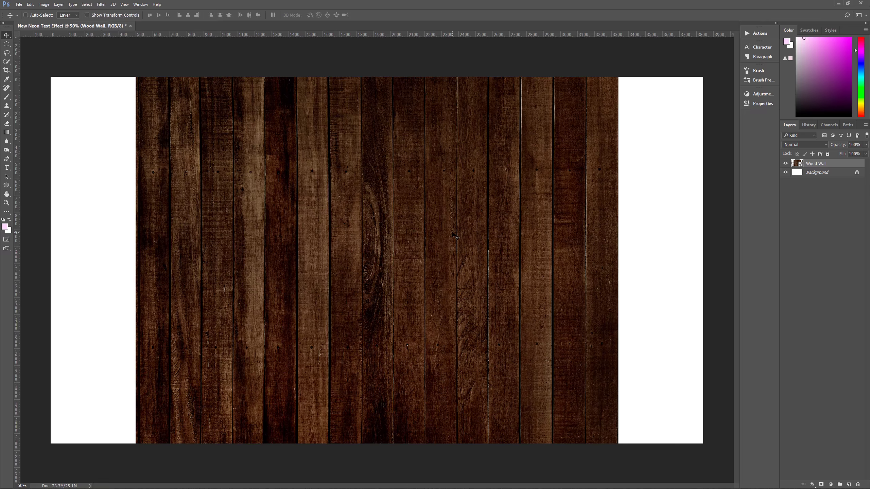
Cover the whole canvas width with the Wood Wall image and an adjoining copy, and merge the two layers.
drag(454, 235, 358, 235)
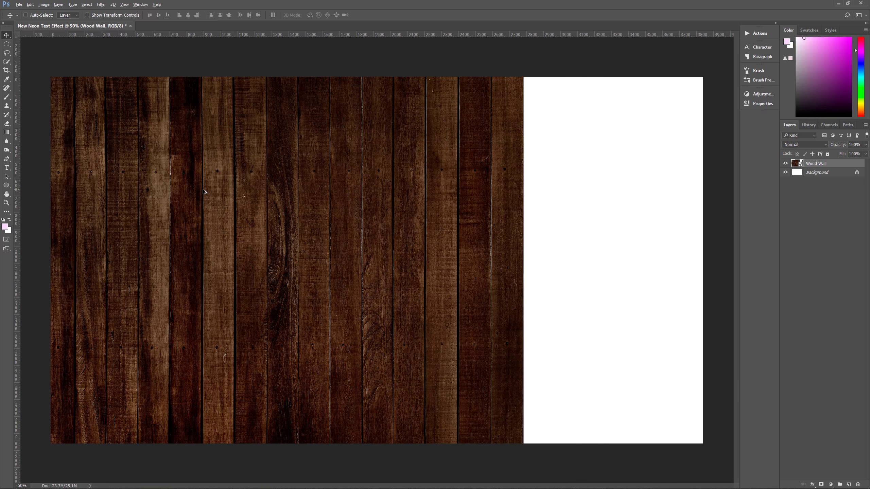
drag(204, 192, 620, 188)
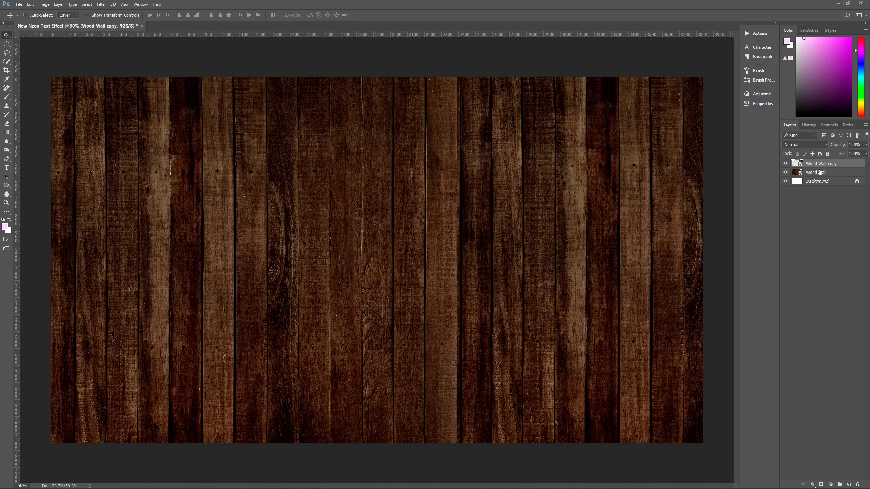
shift+click(819, 172)
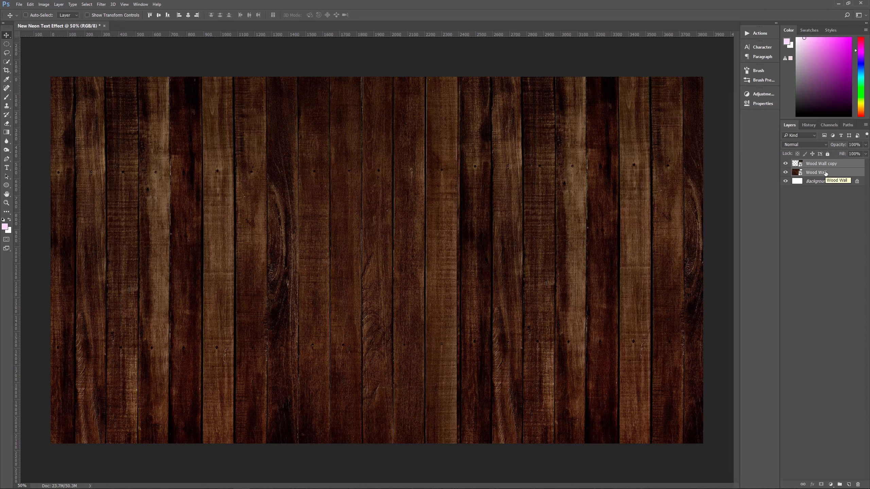
key(ctrl)
key(ctrl+e)
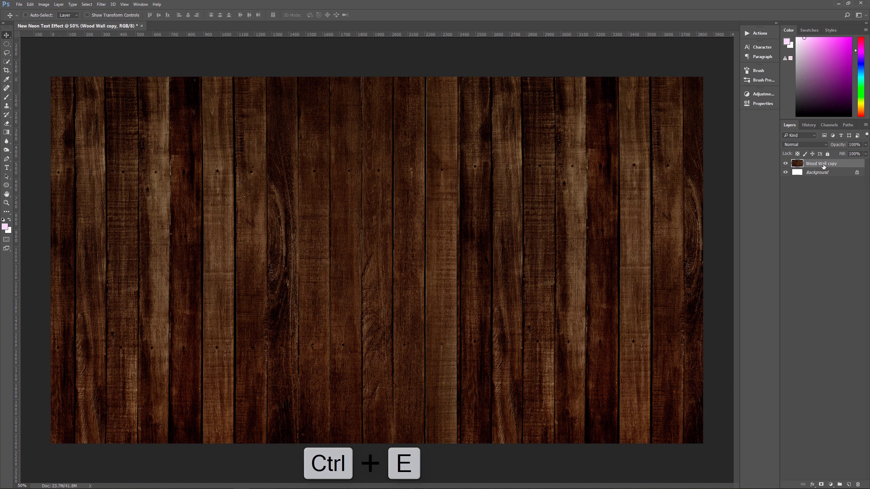
Rename the merged layer to "Wood Wall" and delete the Background layer.
double_click(818, 165)
double_click(829, 165)
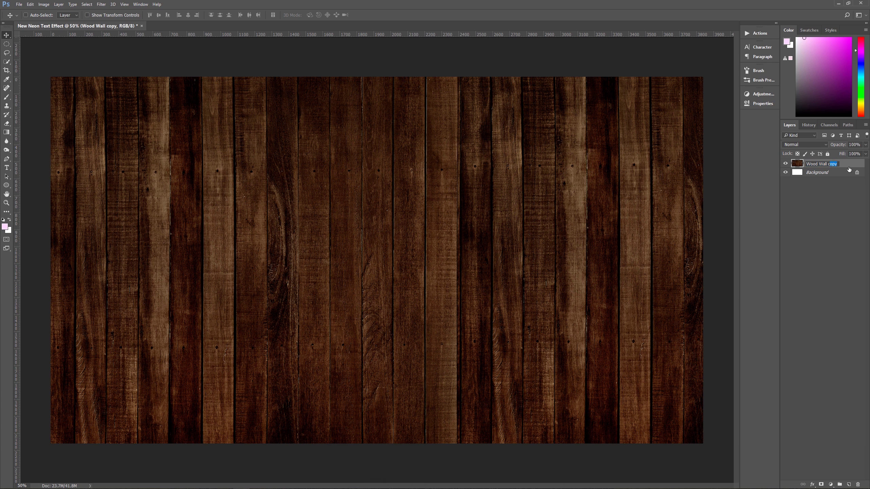
key(BackSpace)
click(840, 173)
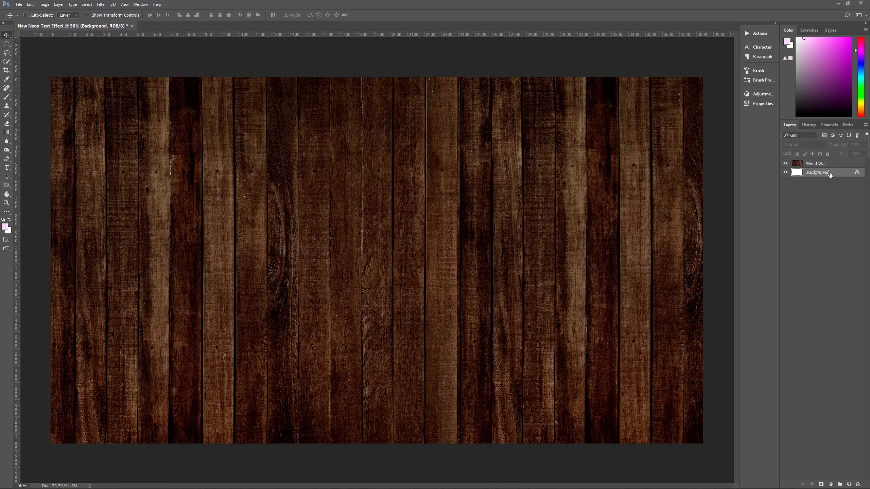
drag(829, 174, 857, 484)
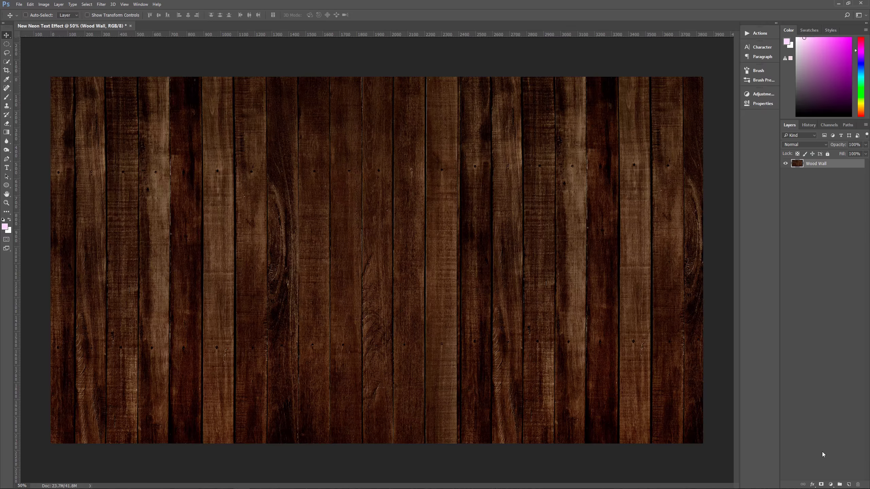
Add a Levels adjustment layer above Wood Wall with input shadows at 30 and midtones at 1.9.
click(831, 484)
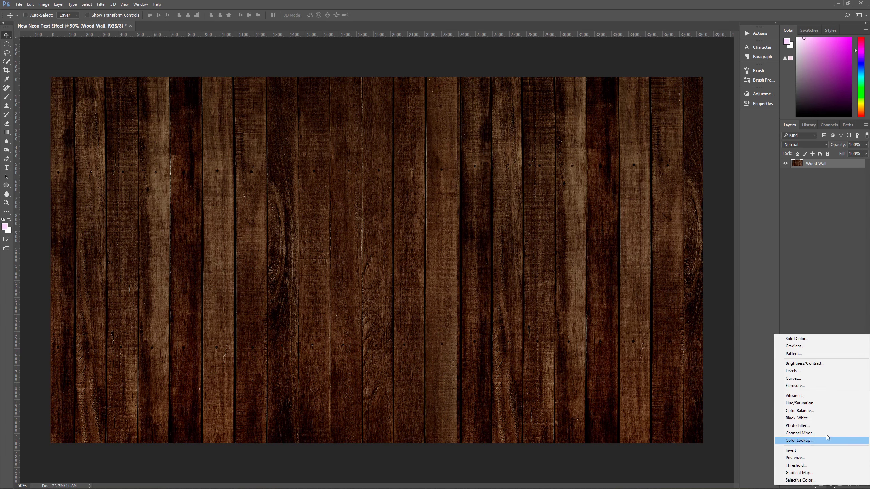
click(806, 371)
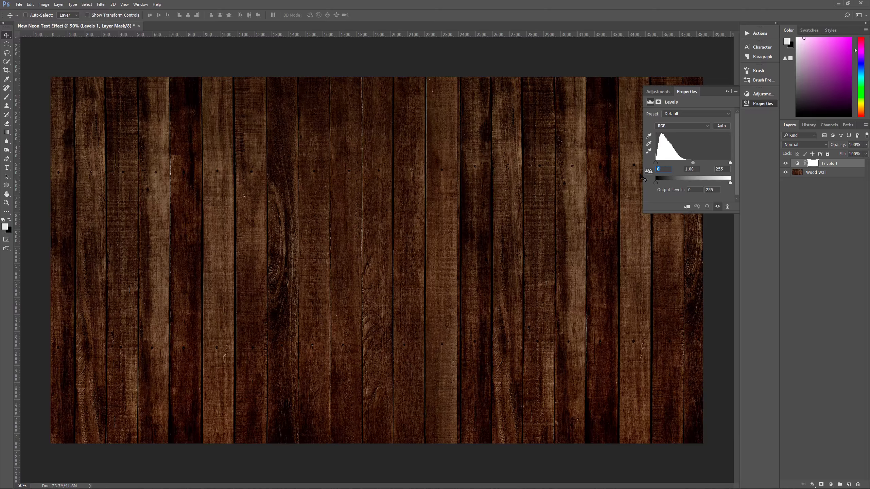
text(30)
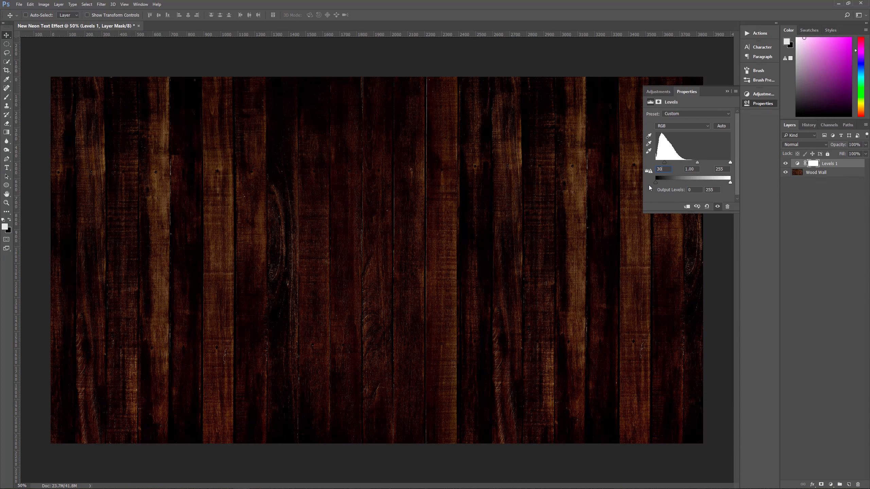
click(690, 169)
text(1.9)
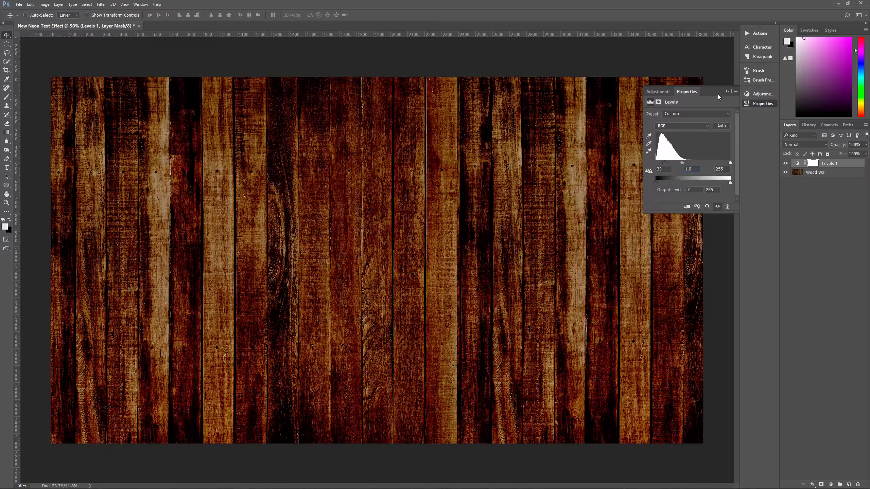
click(726, 92)
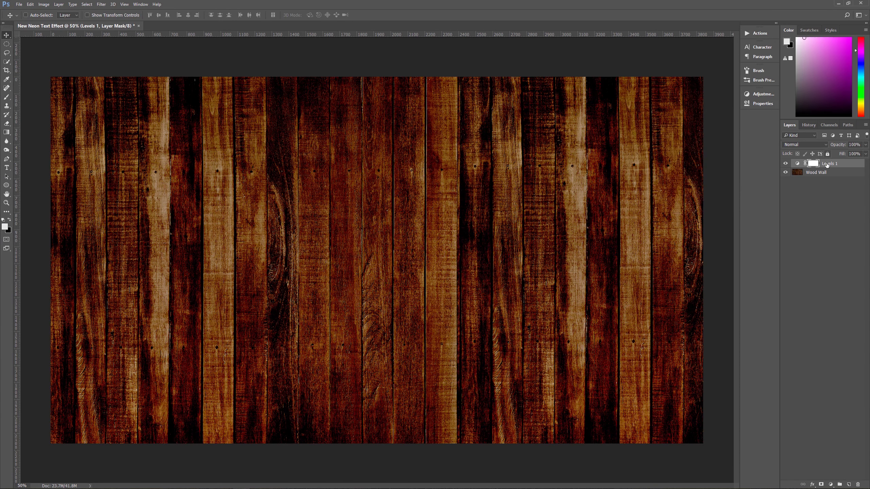
Add a Curves adjustment layer above Levels 1 and pull the white point far down to darken the wood strongly.
click(831, 484)
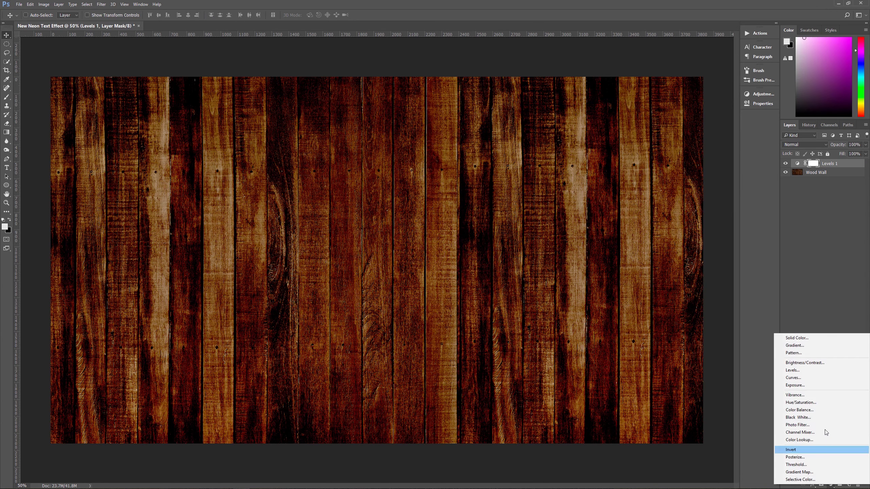
click(792, 378)
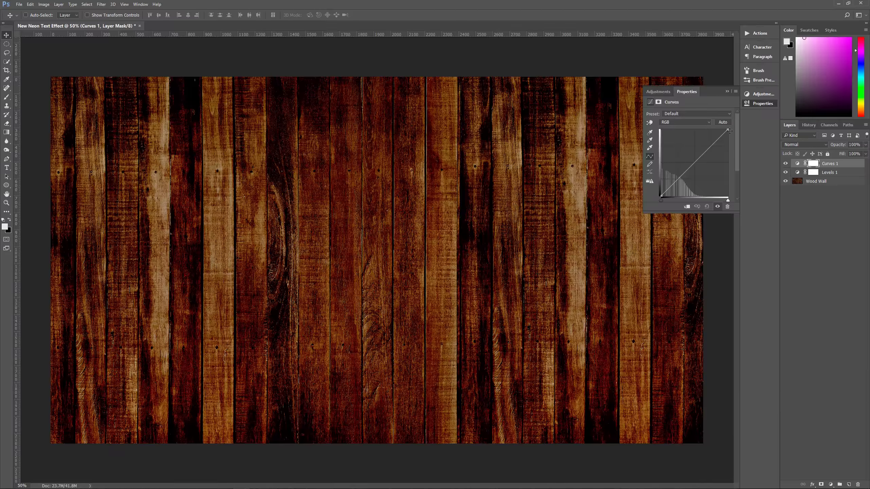
drag(728, 130, 738, 186)
Set the feather of the Curves 1 layer mask to 175 px.
click(813, 163)
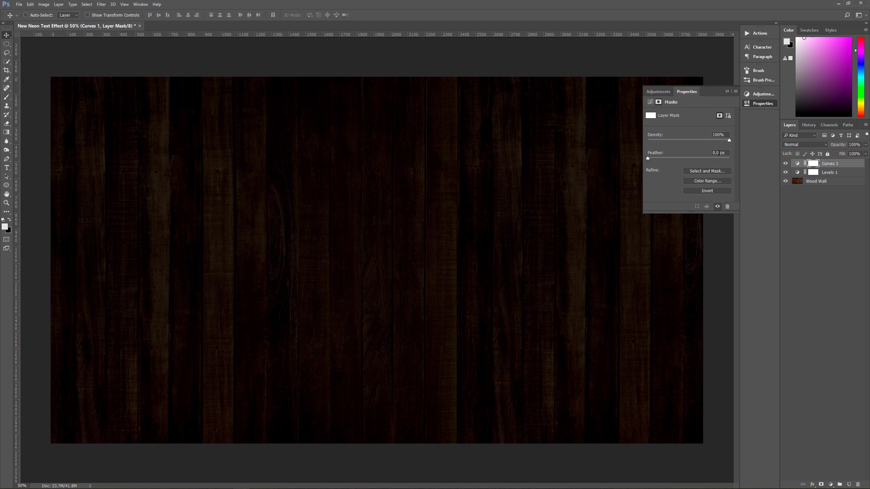
click(718, 153)
text(175)
click(727, 92)
click(797, 163)
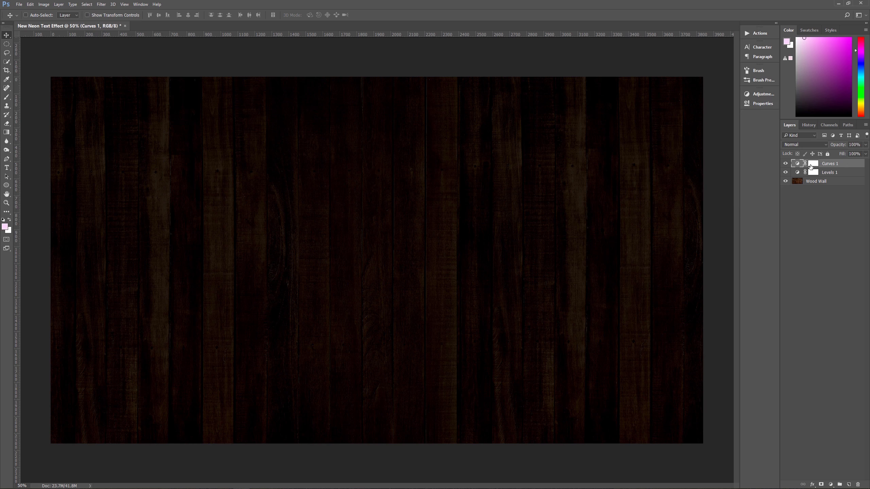
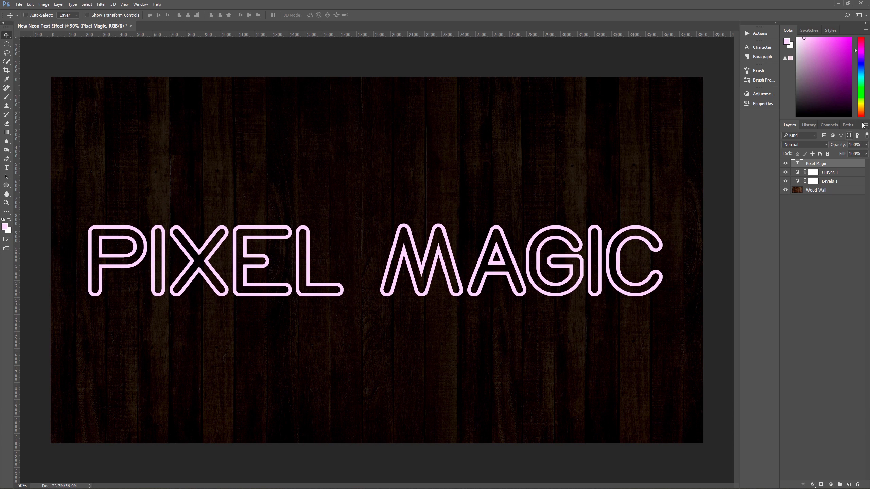
Nudge the Pixel Magic text to the centre of the canvas.
drag(406, 263, 408, 262)
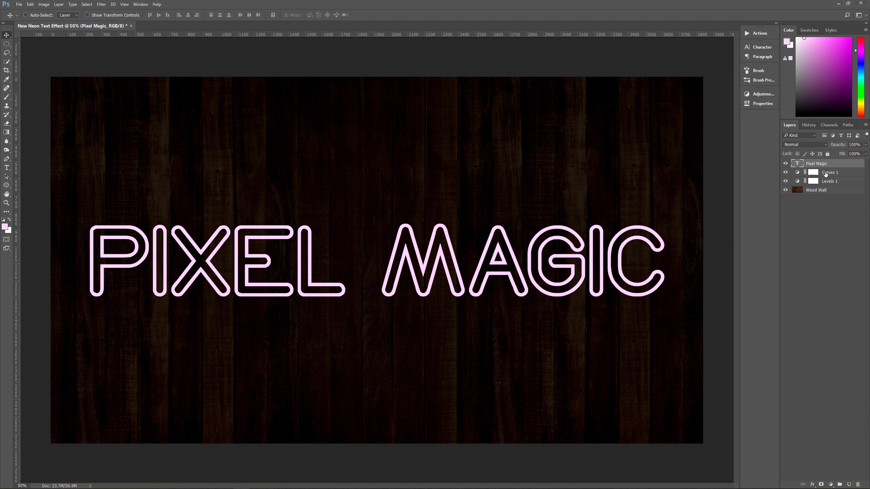
On the Curves 1 mask, fill a canvas-centred elliptical selection around the text with the black background colour, and deselect.
click(815, 173)
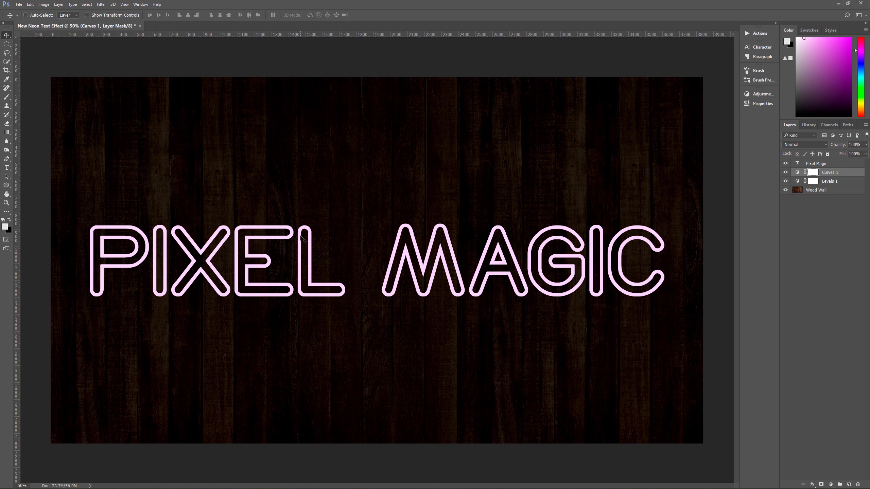
key(m)
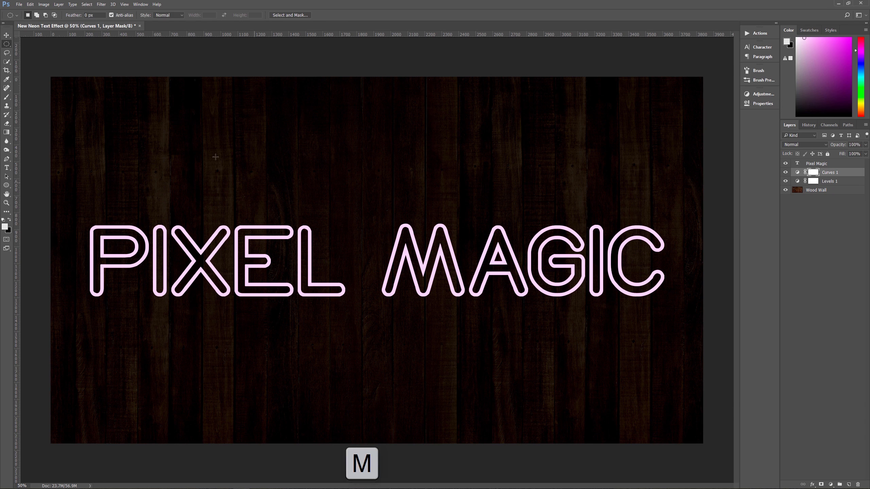
right_click(8, 43)
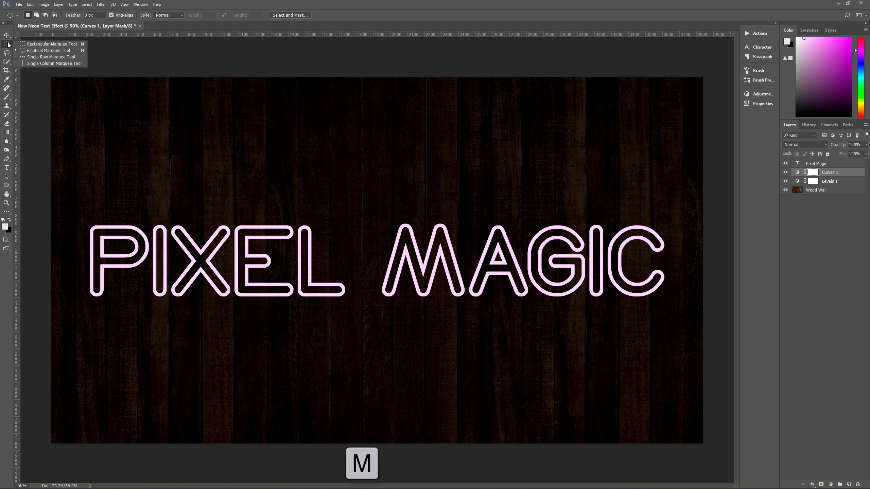
click(76, 50)
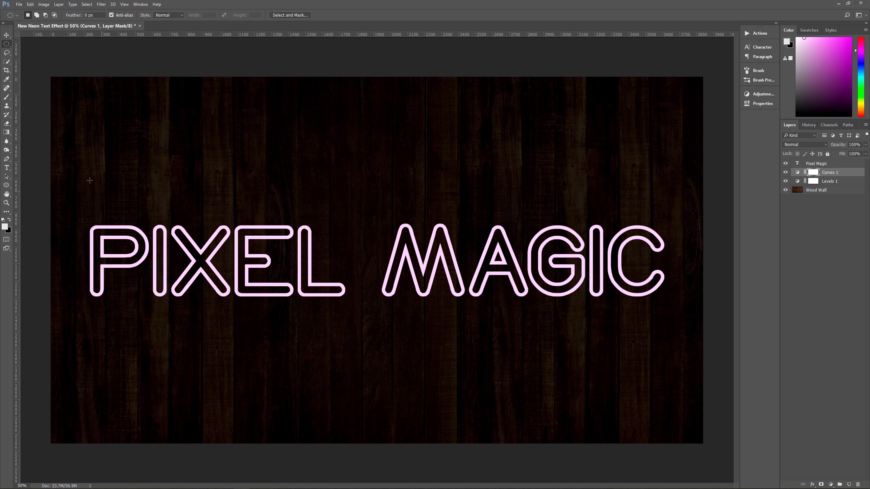
drag(69, 217, 690, 307)
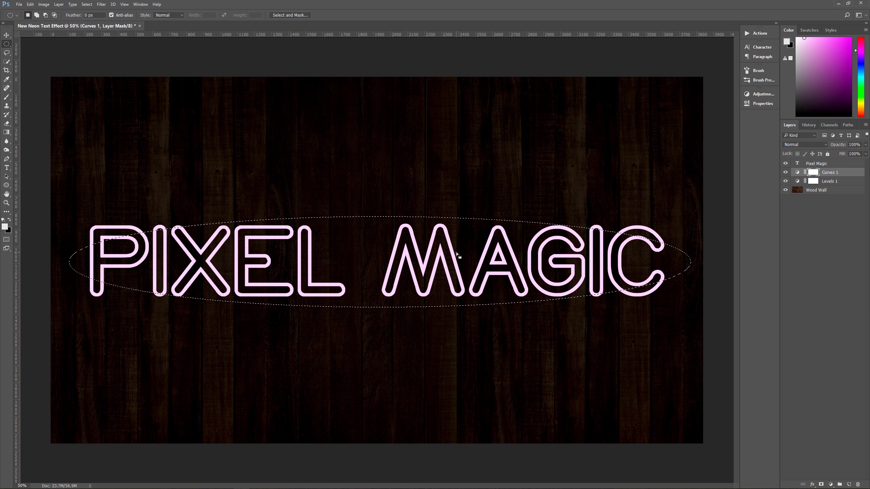
drag(457, 253, 455, 253)
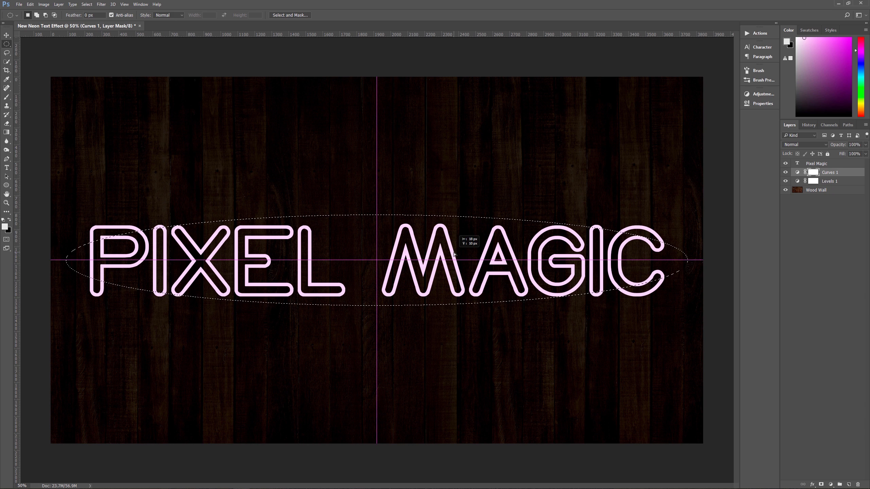
drag(454, 254, 453, 253)
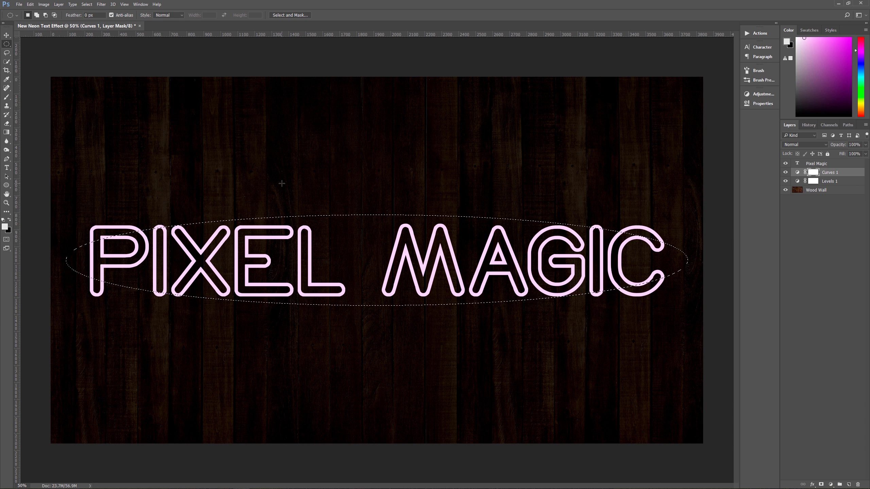
key(ctrl+BackSpace)
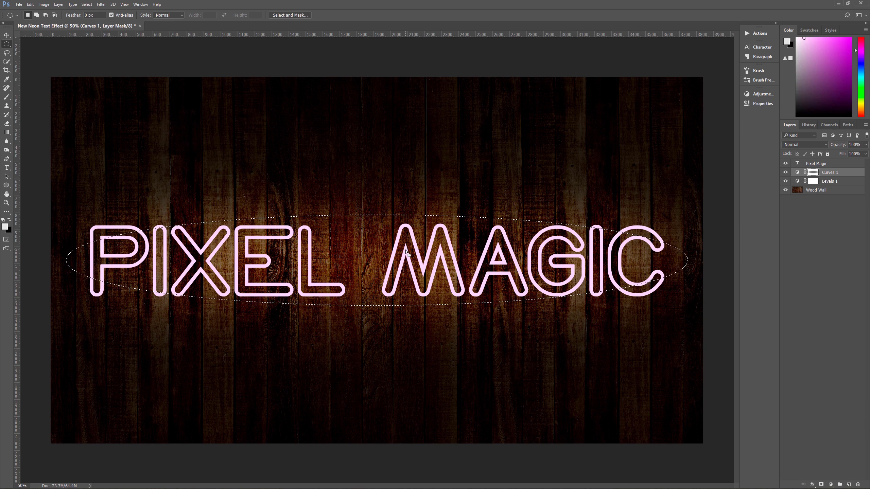
key(ctrl+d)
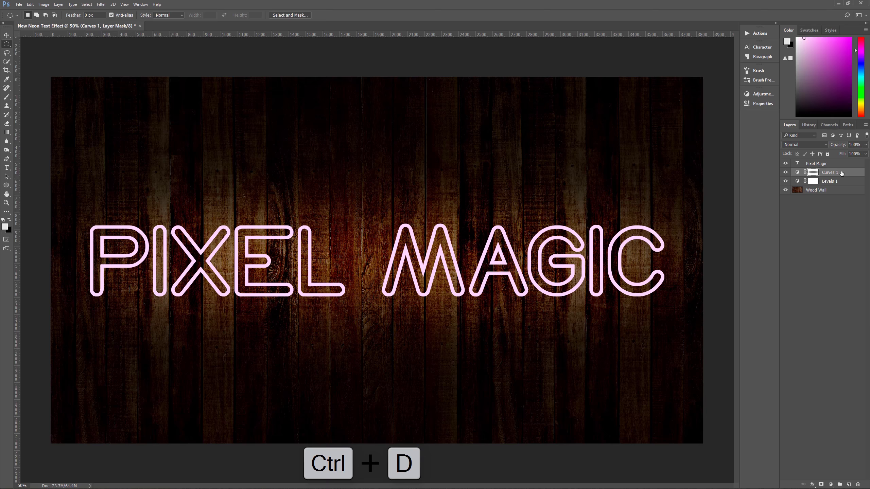
Add a Bevel & Emboss effect to the Pixel Magic text layer: Smooth Inner Bevel, depth 100%, size 21 px, soften 3 px.
click(823, 165)
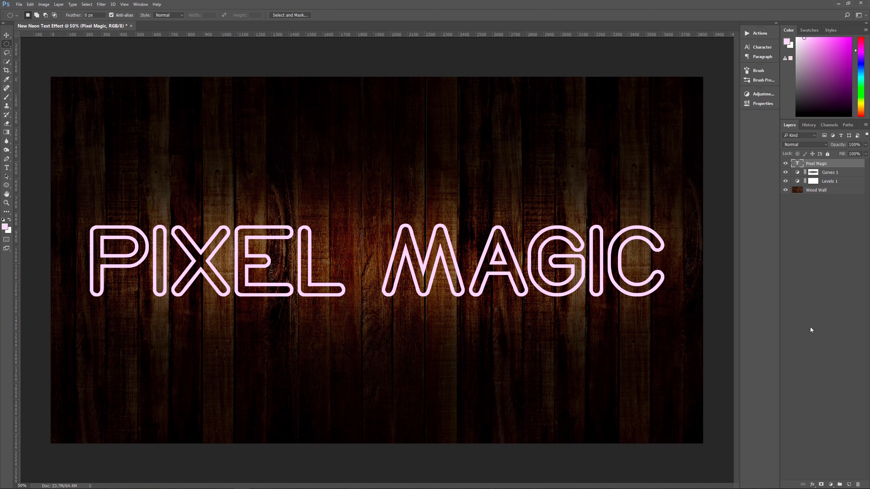
click(813, 486)
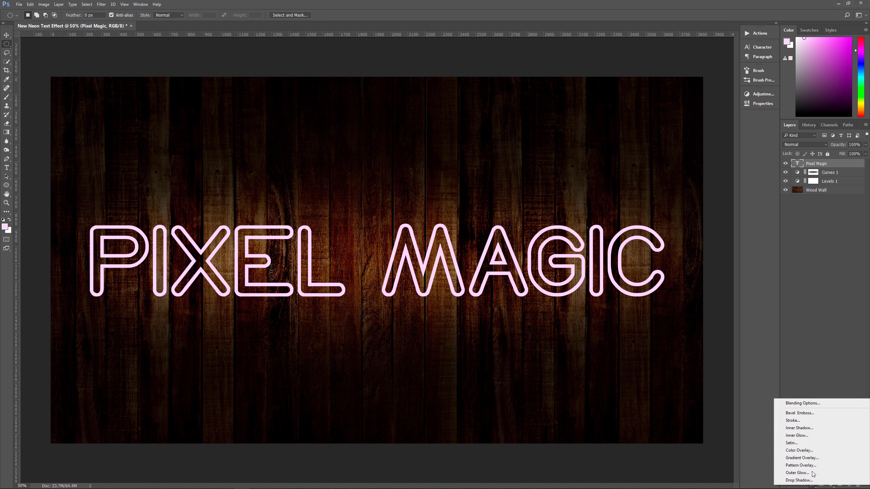
click(817, 414)
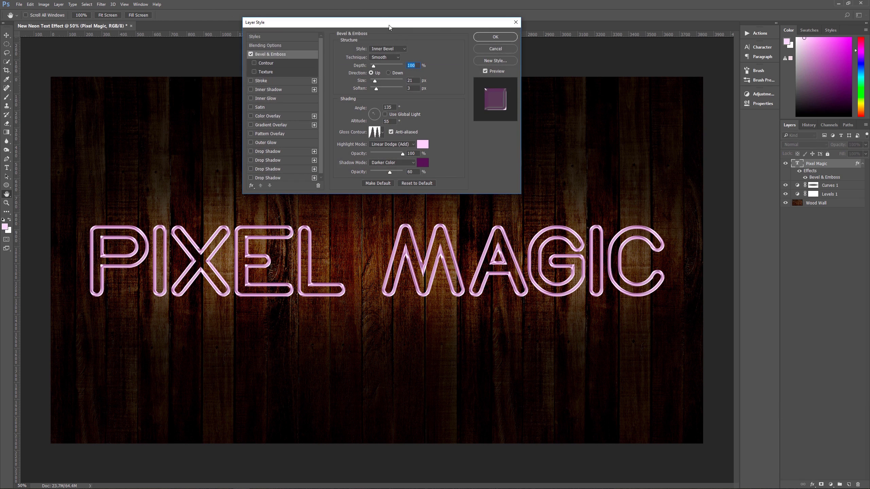
drag(389, 26, 444, 24)
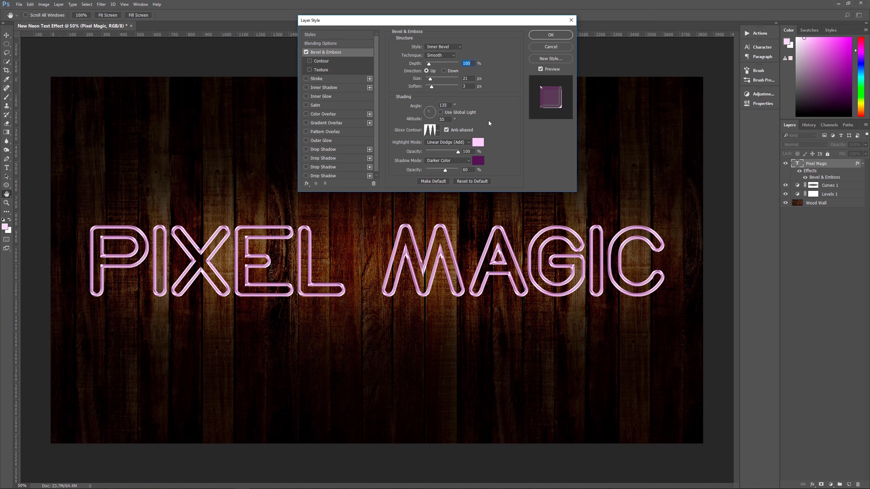
click(438, 130)
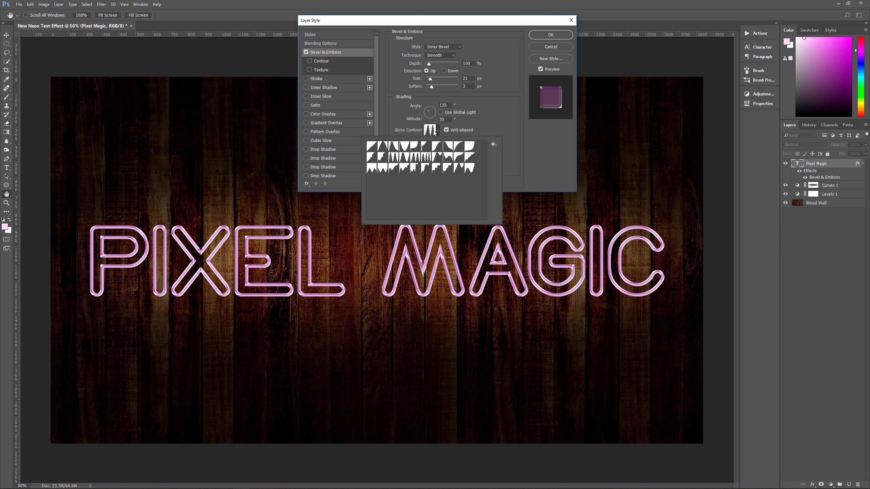
click(439, 130)
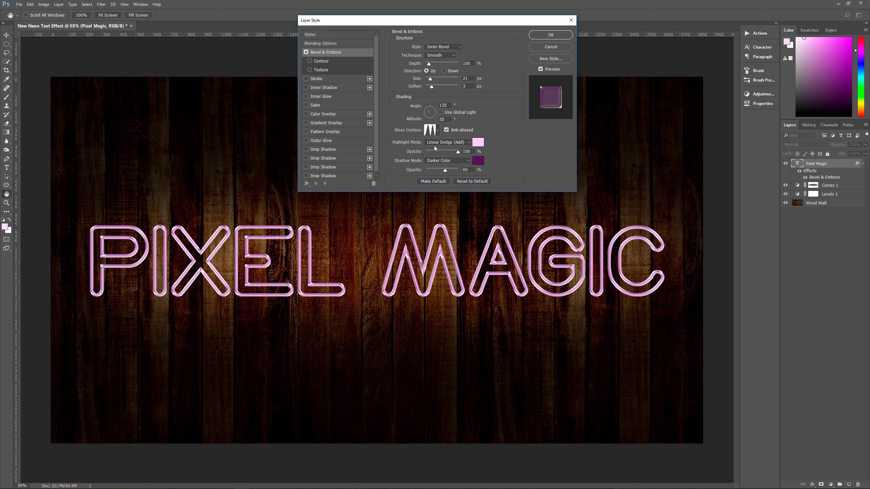
Keep f8ceff as the bevel's highlight colour and 4e1555 as its shadow colour, and enable the bevel's Contour at 100% range.
click(479, 143)
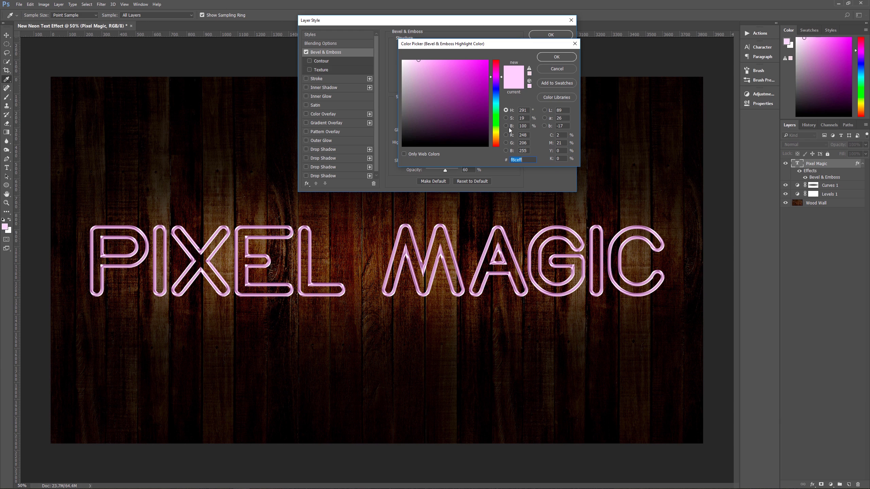
click(545, 57)
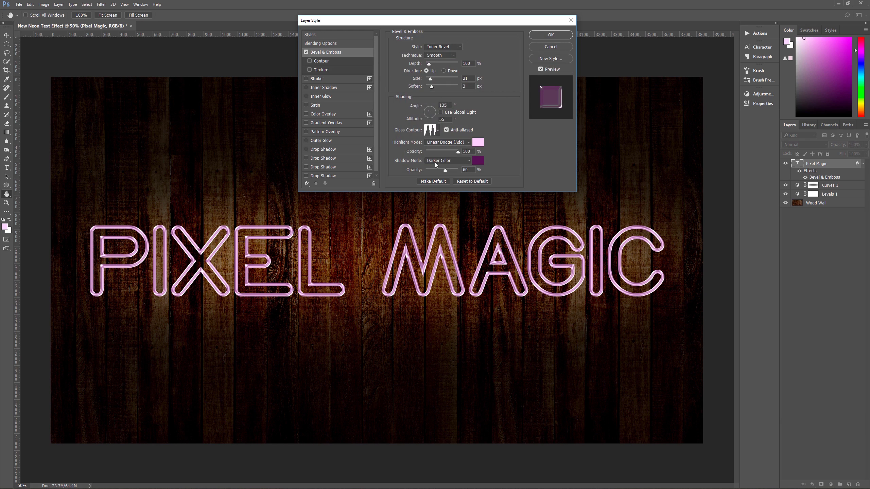
click(477, 160)
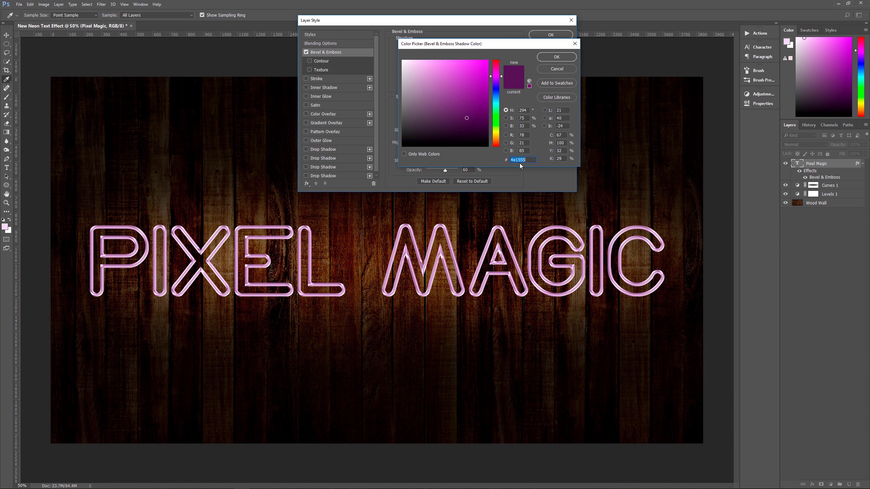
click(547, 57)
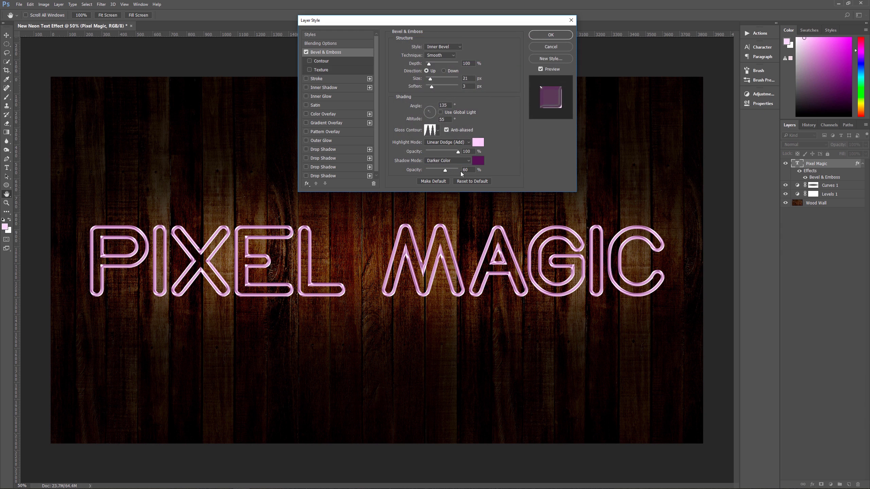
click(323, 62)
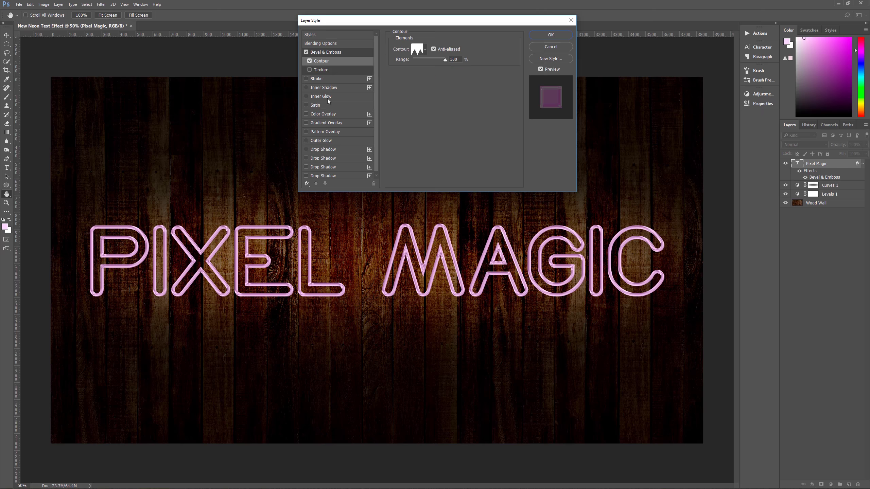
Add an 8 px outside Stroke in Linear Dodge (Add) with a Shape Burst gradient, transparent to opaque, from f2abff to ea7aff.
click(333, 81)
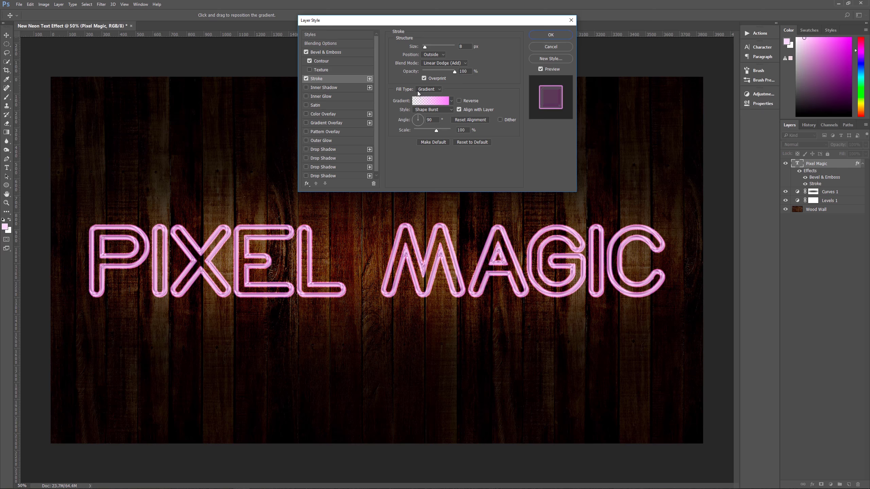
click(431, 102)
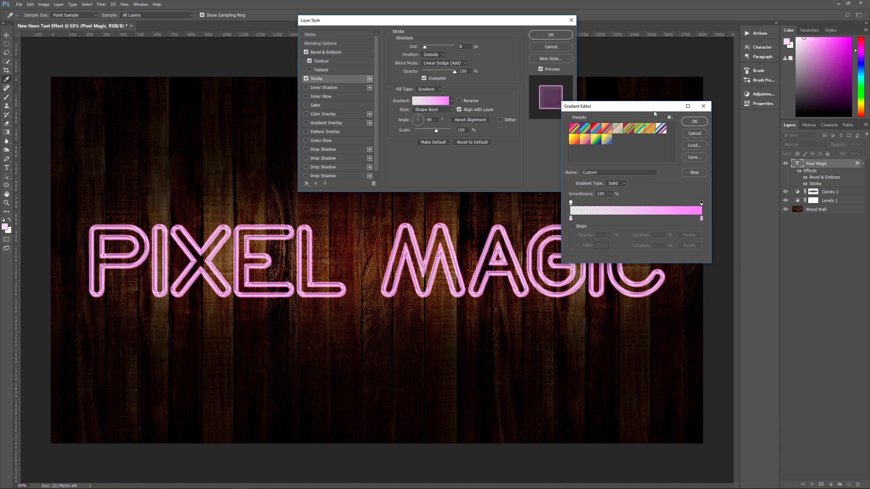
drag(629, 109, 653, 47)
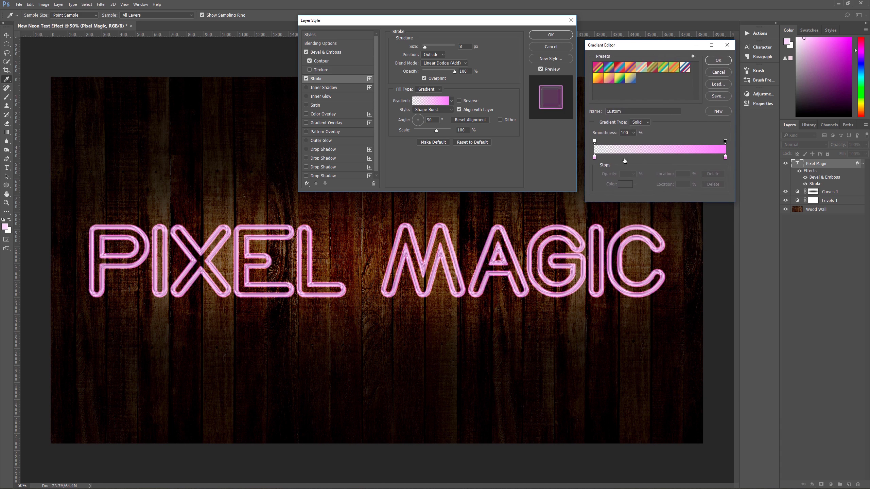
click(595, 141)
click(725, 141)
click(595, 157)
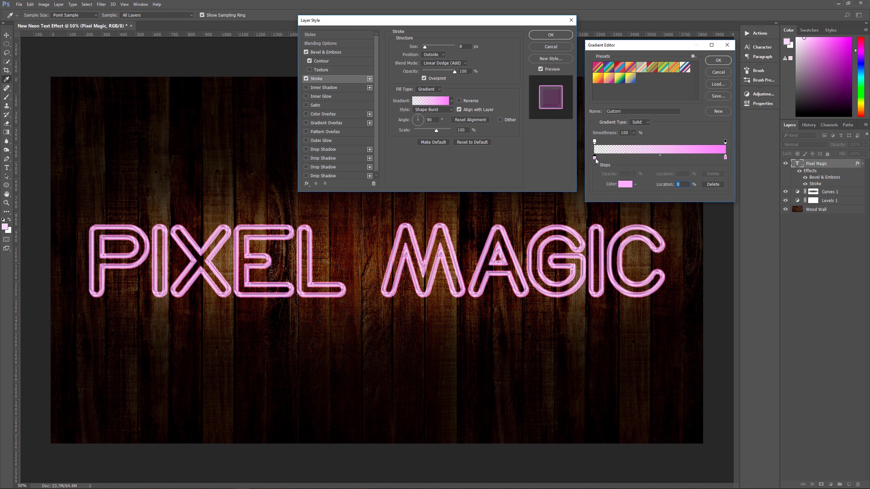
click(628, 185)
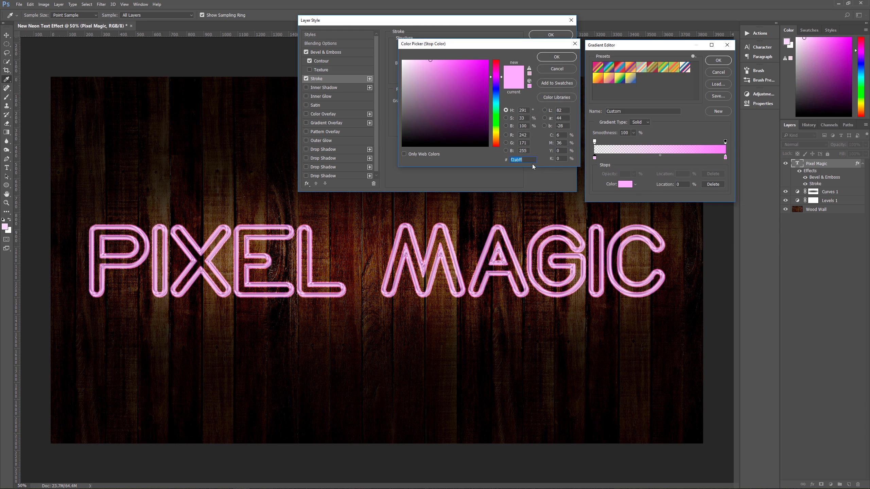
click(557, 56)
click(724, 158)
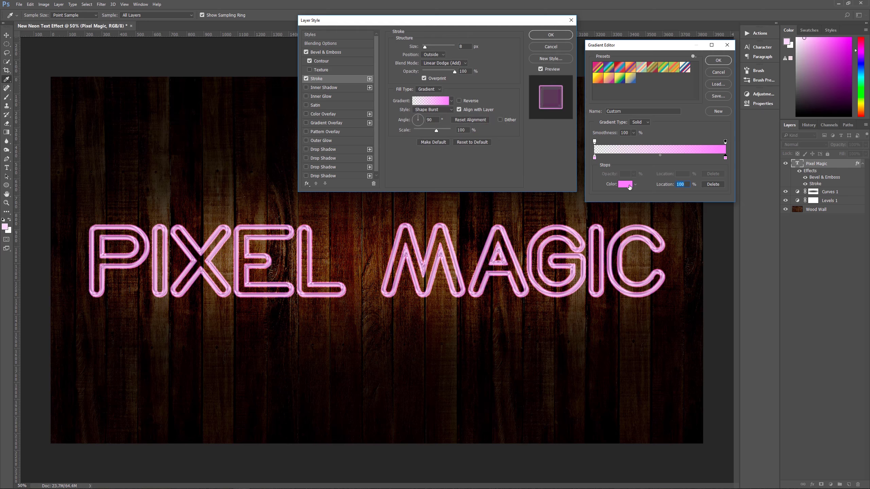
click(625, 185)
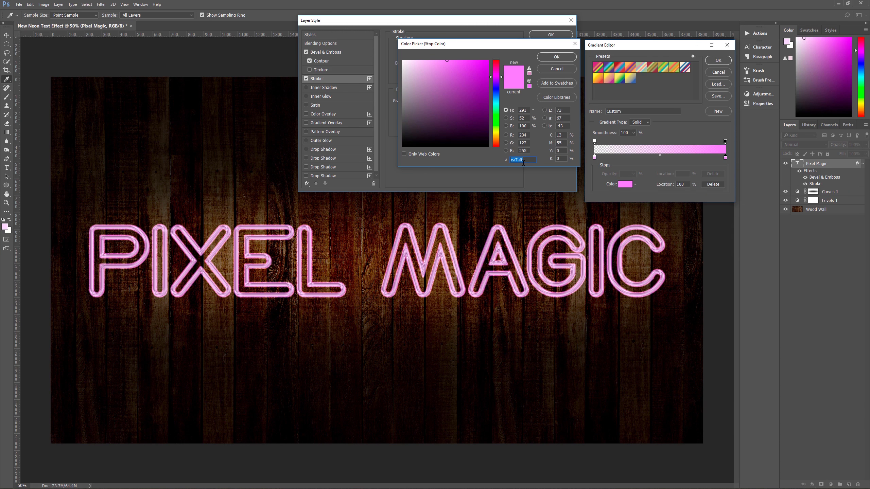
click(551, 58)
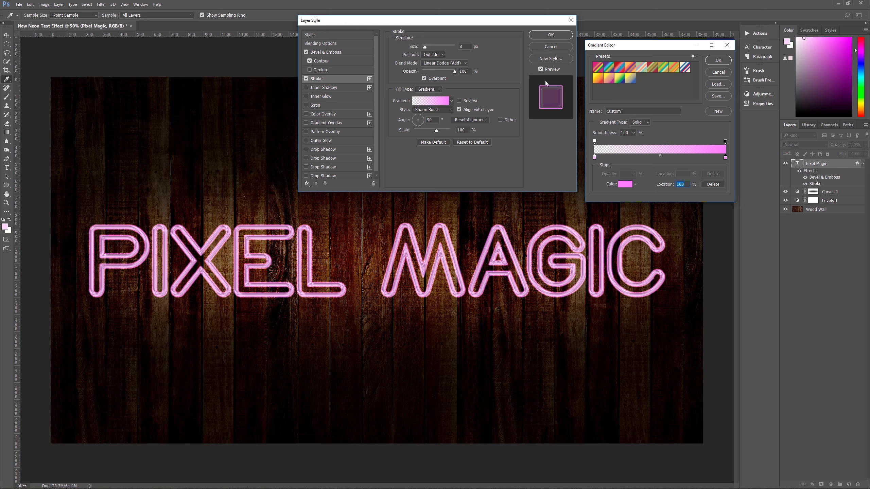
click(718, 60)
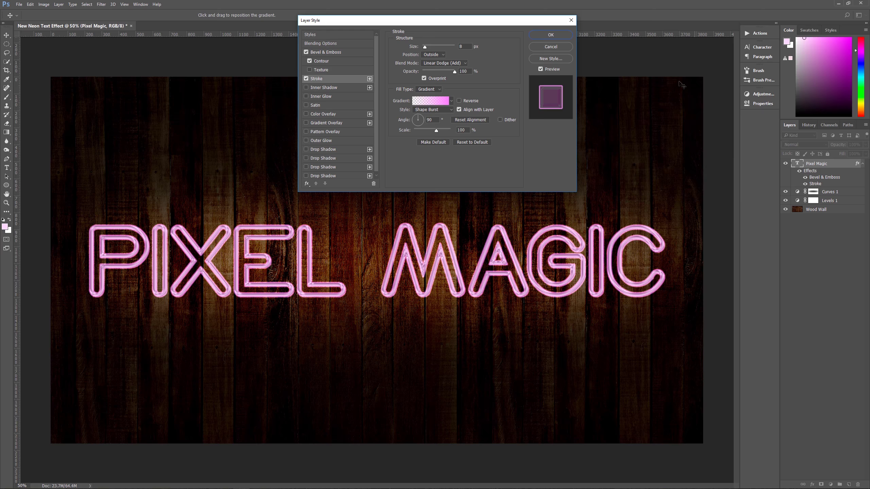
Add an Inner Glow to the text in colour a823bf at 50% opacity, with Edge source, choke 64% and size 11 px.
click(306, 97)
click(326, 97)
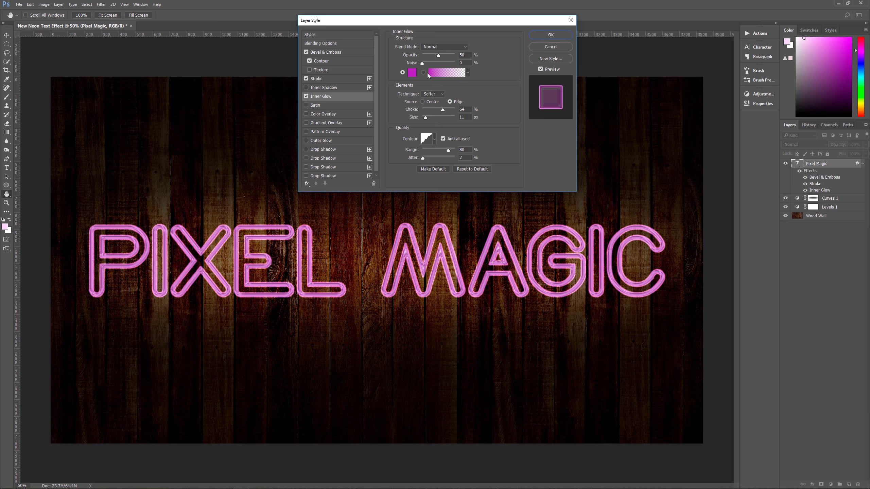
click(411, 73)
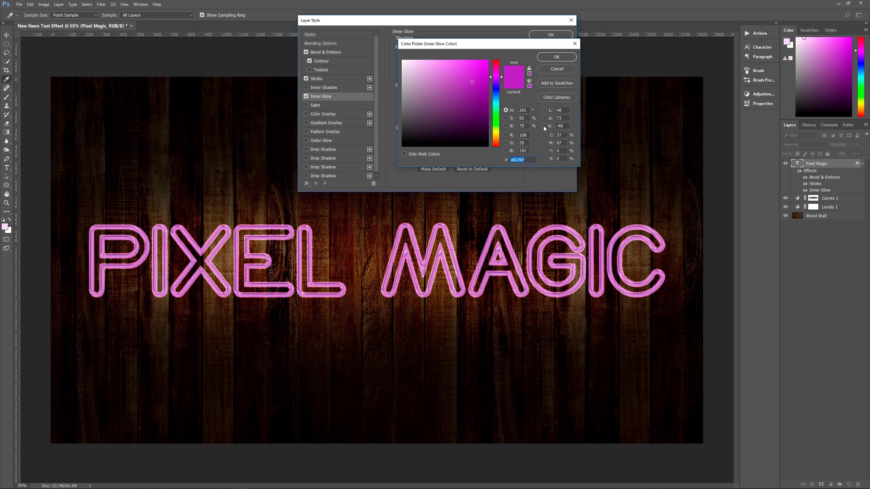
click(551, 59)
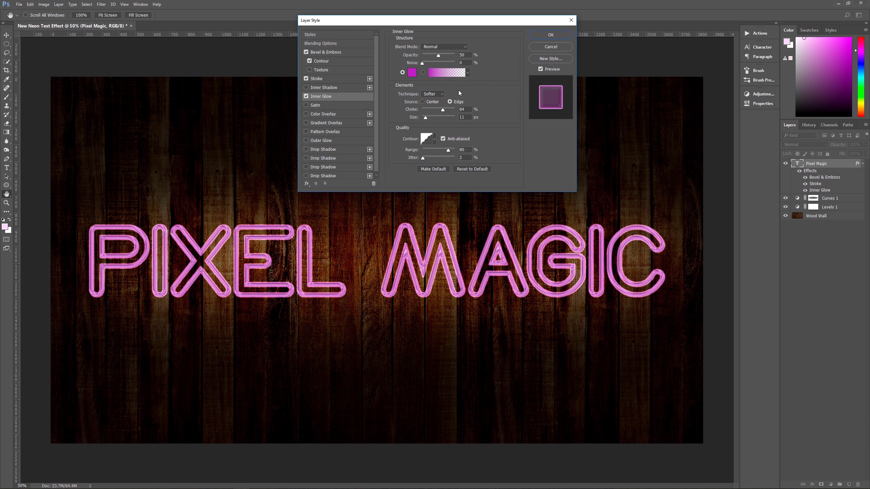
Load the Contours preset set for the Inner Glow's contour and close the contour list.
click(436, 138)
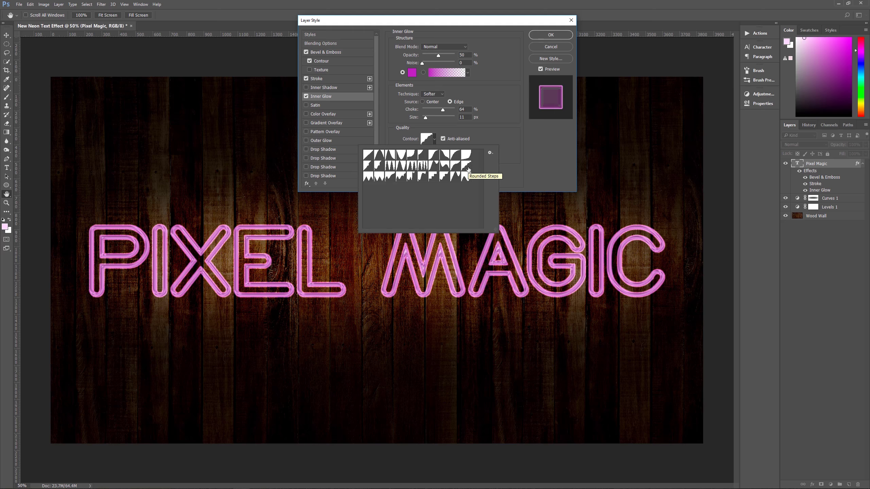
click(490, 152)
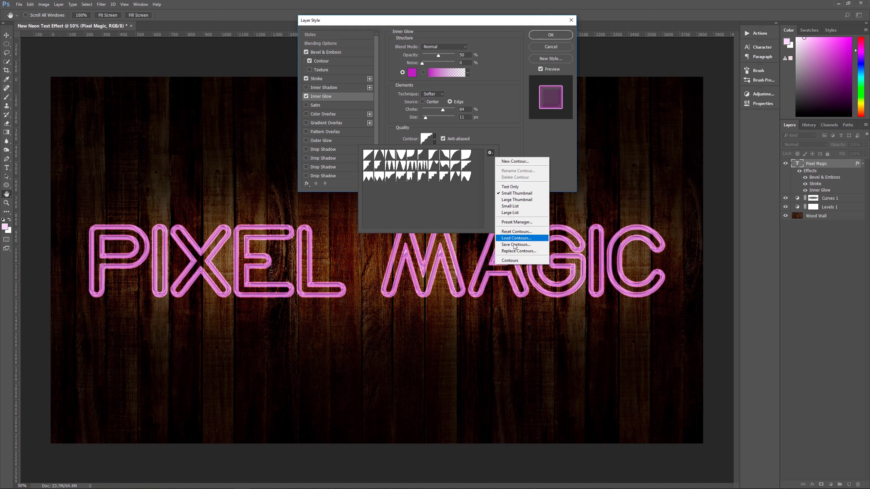
click(517, 261)
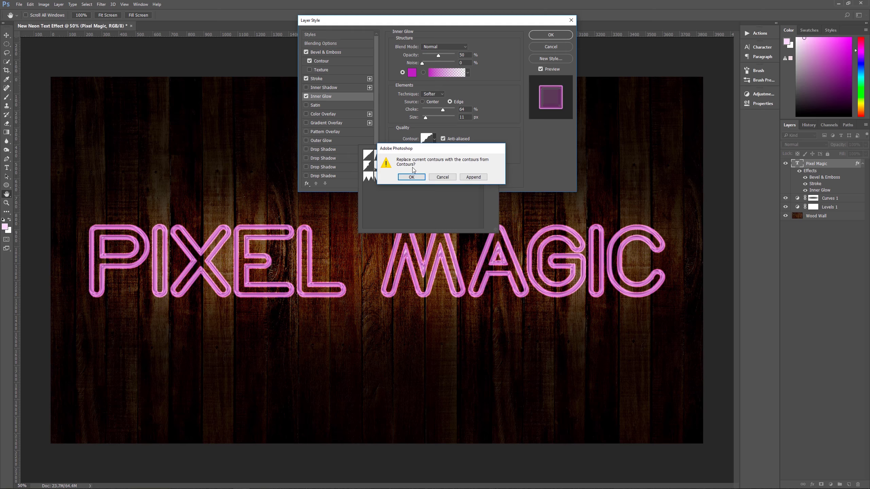
click(422, 178)
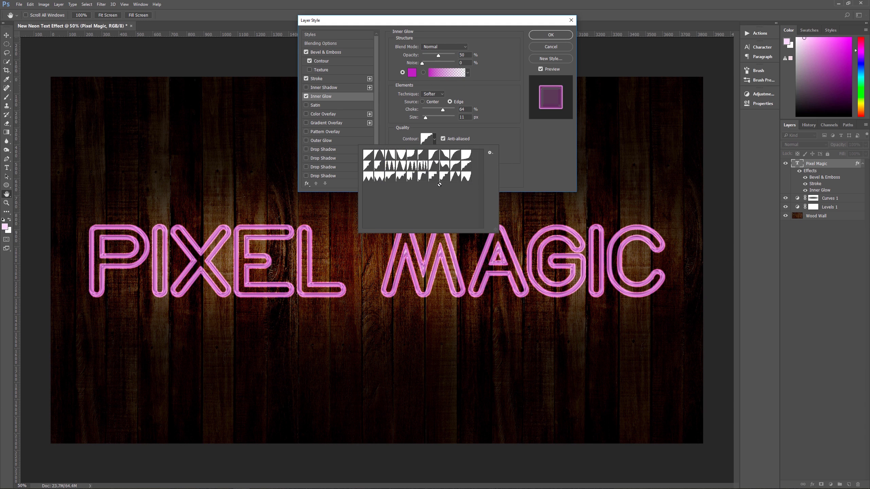
click(528, 135)
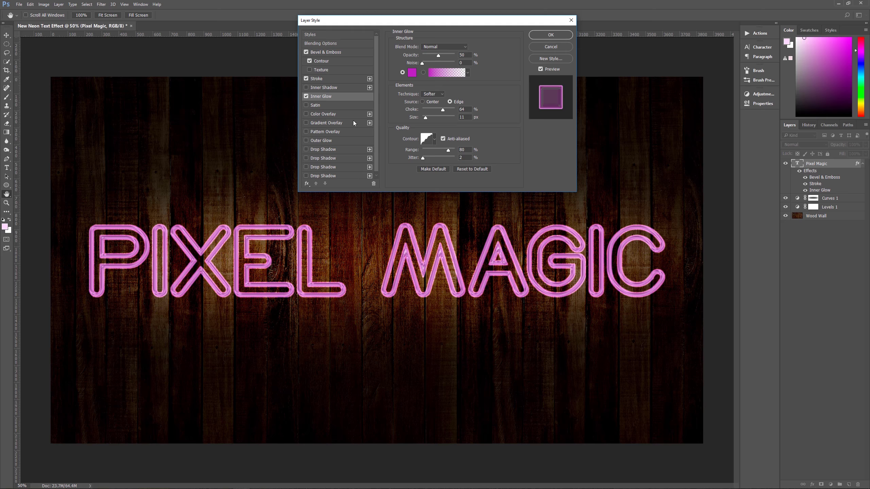
Add an Outer Glow to the text in colour e13dff at 70% opacity, with spread 10% and size 25 px.
click(332, 140)
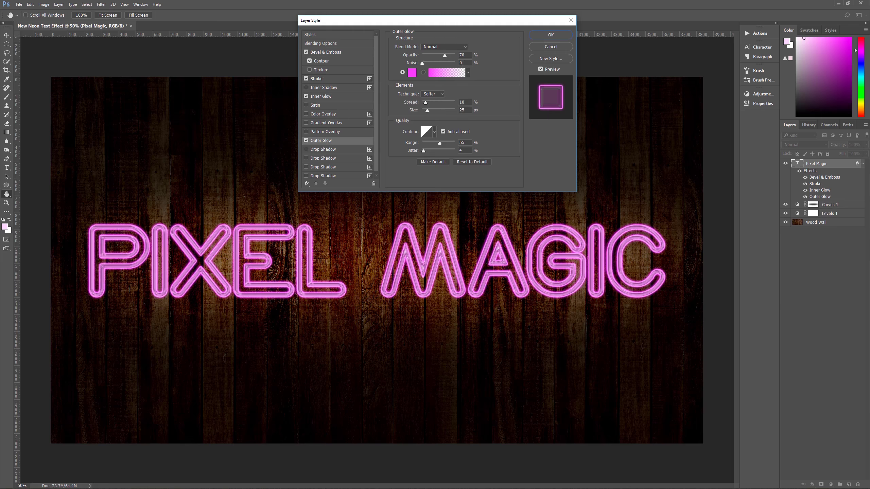
click(411, 72)
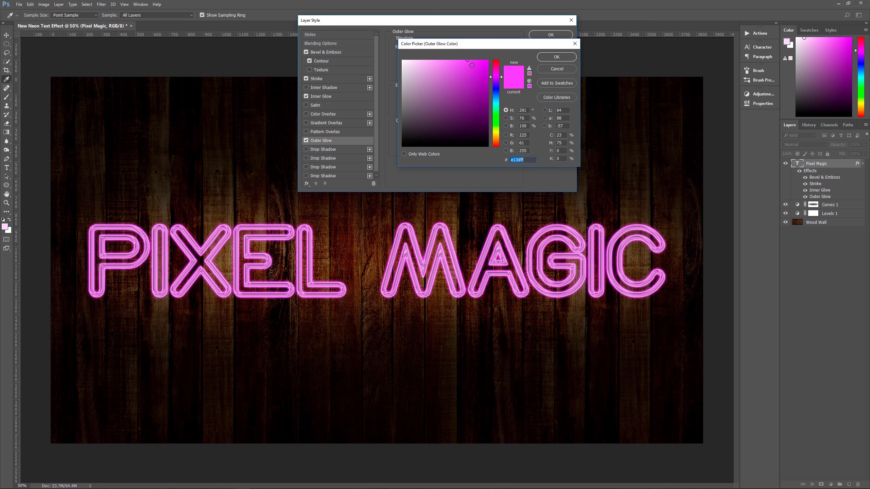
click(572, 57)
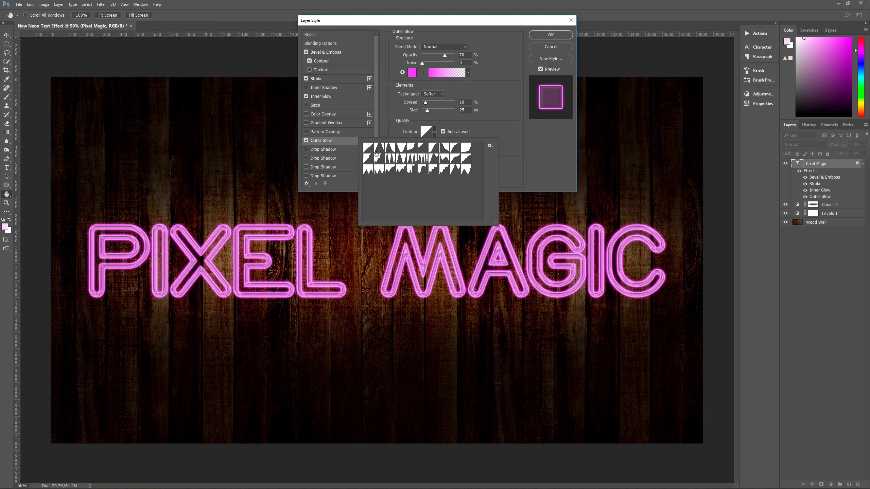
click(493, 124)
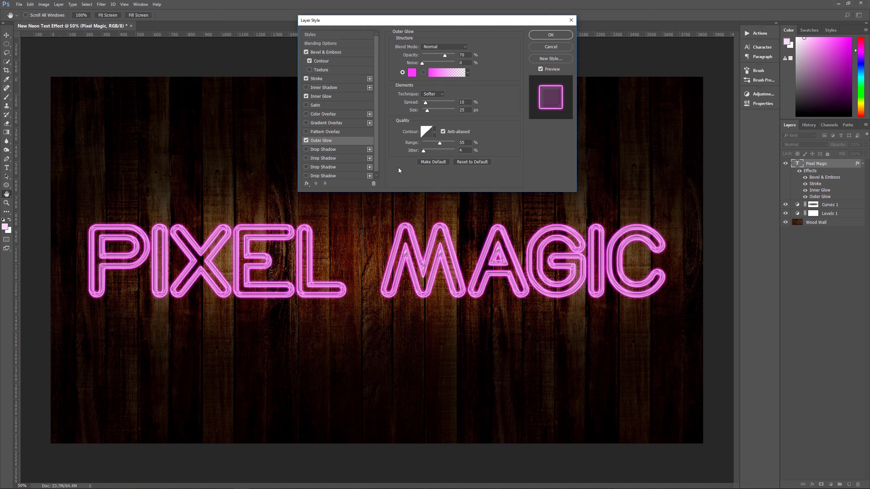
Add a black Drop Shadow to the text in Darken mode: opacity 55%, angle 135°, distance 21 px, spread 15%, size 10 px.
scroll(351, 165, down, 1)
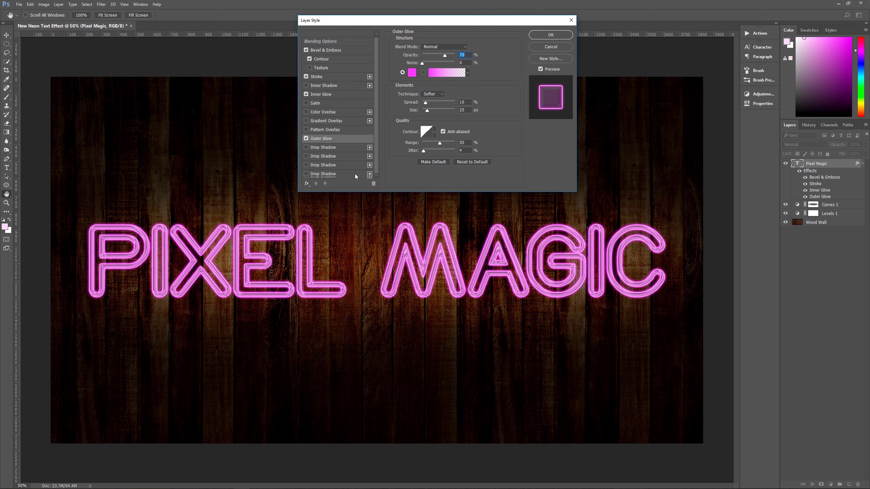
click(328, 147)
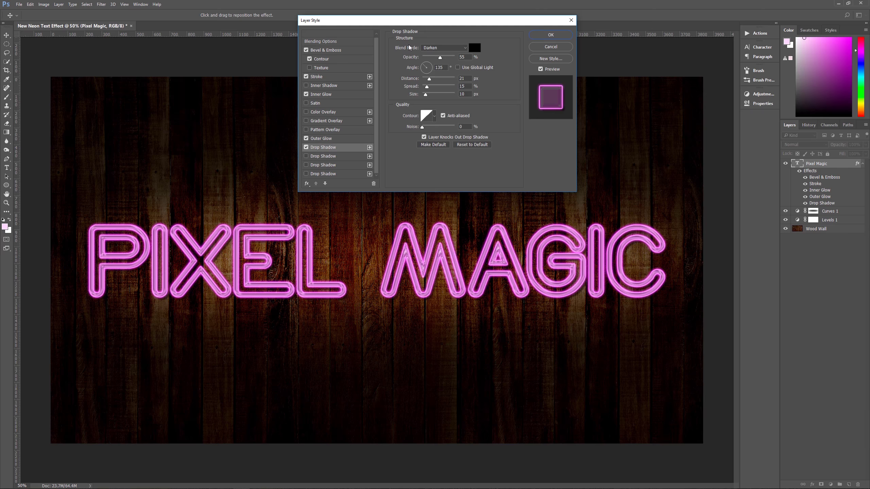
click(474, 47)
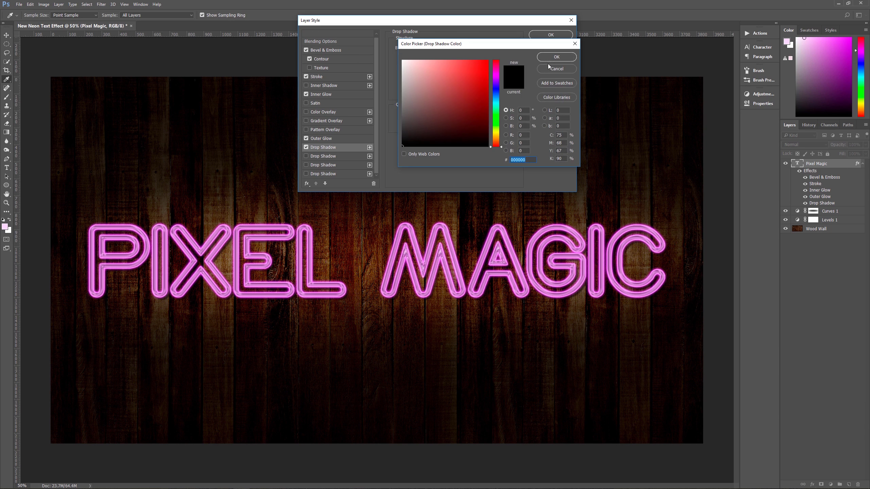
click(557, 57)
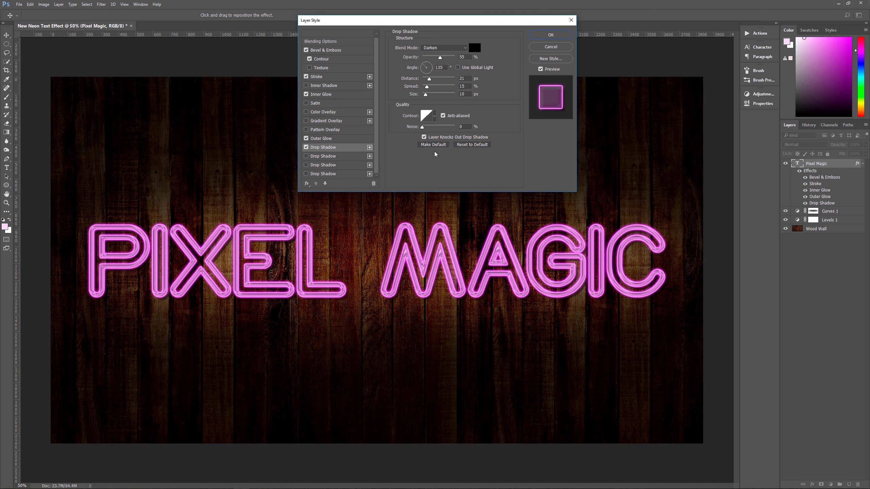
Add a second Drop Shadow in Screen mode with colour 9f00bc, opacity 80%, distance 0 px, spread 0%, size 75 px and noise 5%.
click(336, 156)
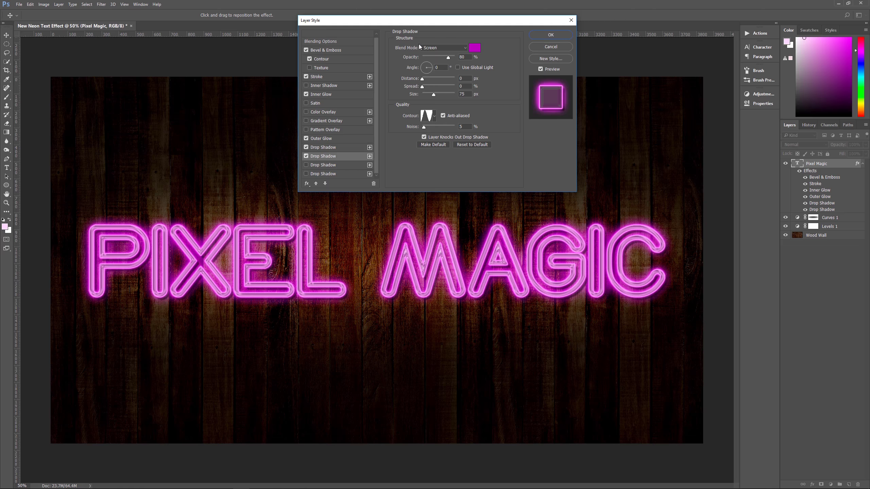
click(475, 47)
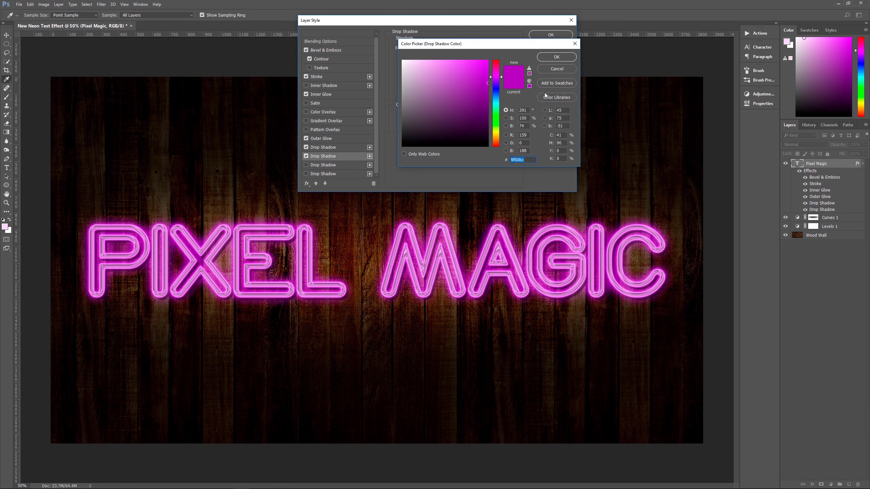
click(547, 59)
click(547, 57)
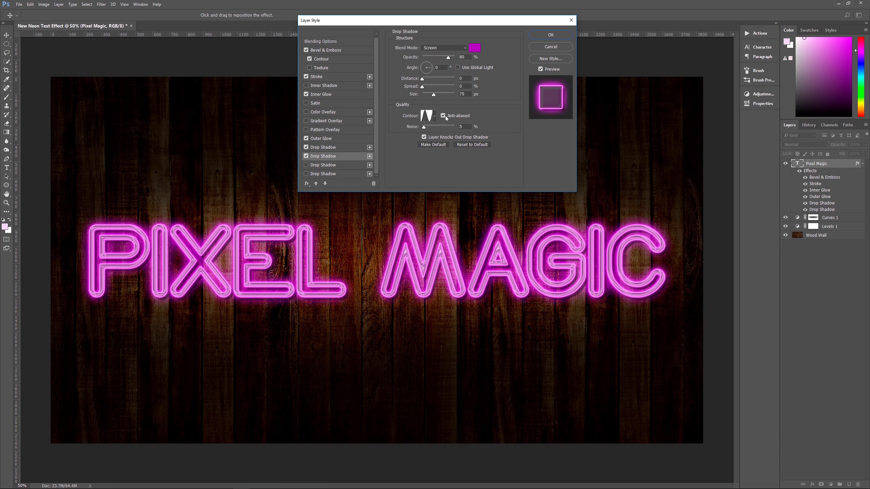
click(434, 116)
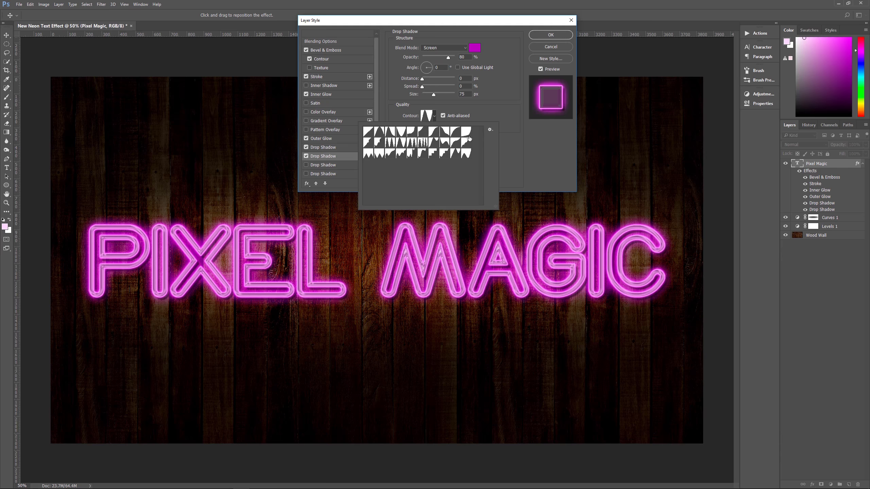
click(513, 110)
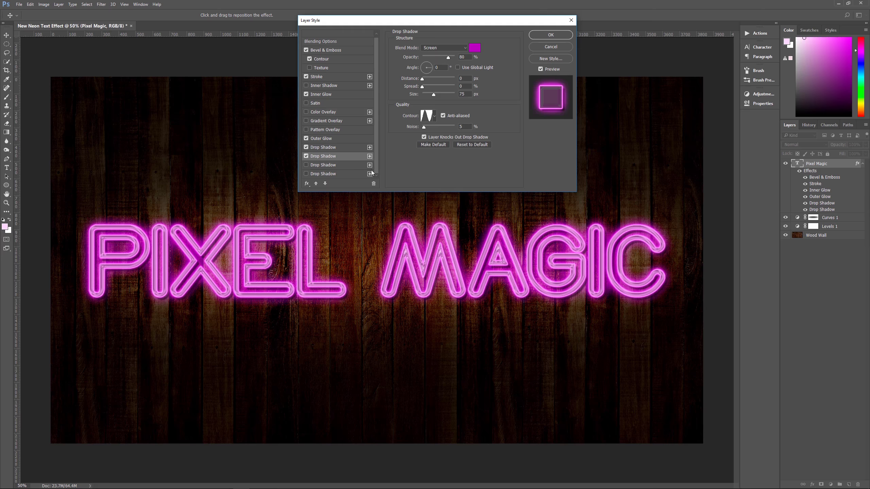
Add a third Drop Shadow in Color mode with colour 9f00bc, opacity 80%, distance 0 px, spread 55%, size 210 px and the Rounded Steps contour.
click(327, 165)
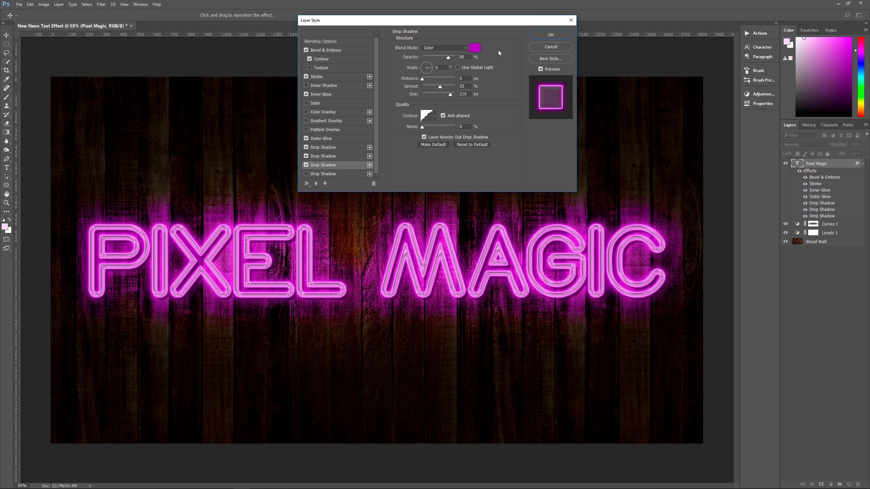
click(474, 48)
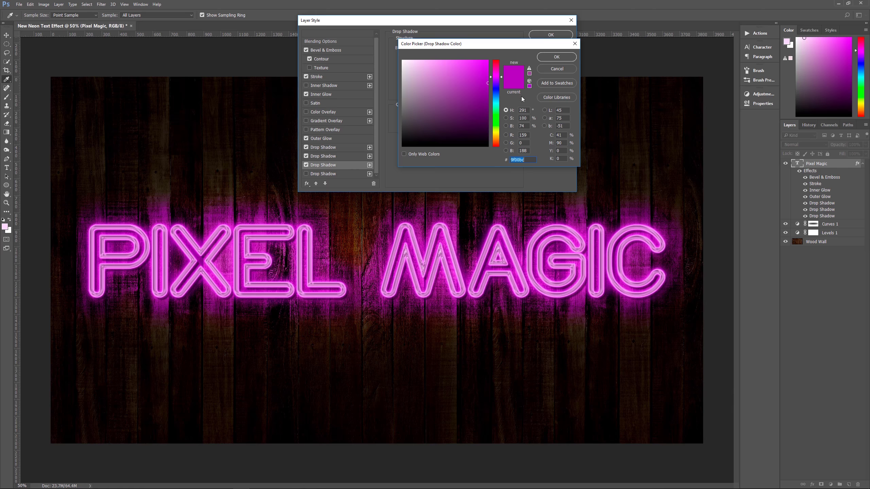
click(554, 59)
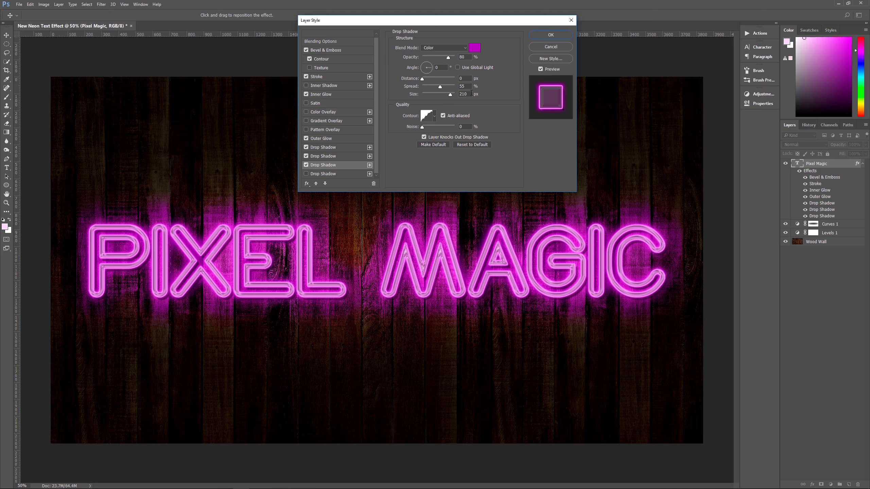
click(434, 116)
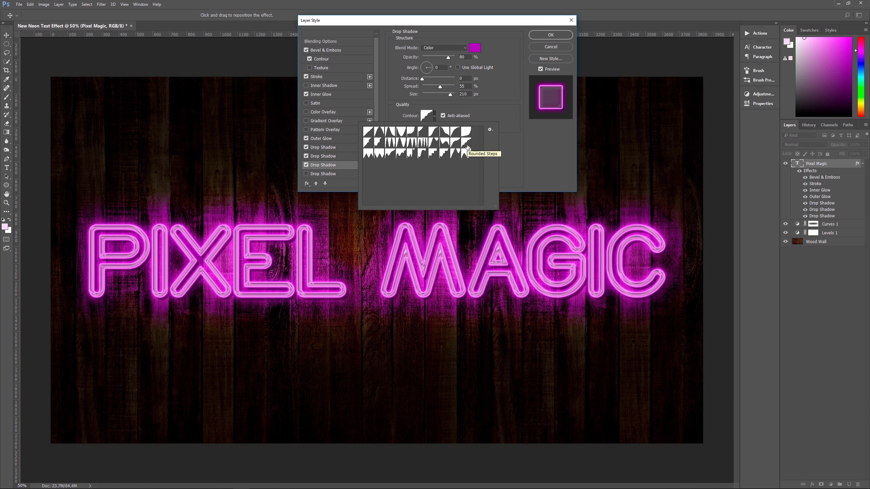
click(522, 130)
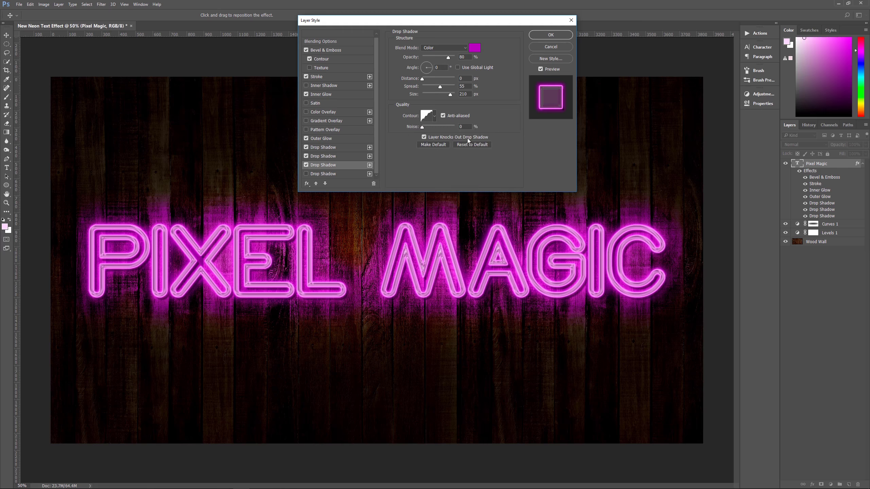
Add a fourth Drop Shadow in Color mode with colour 9f00bc, opacity 50%, spread 90% and size 250 px, and apply the layer styles.
click(337, 174)
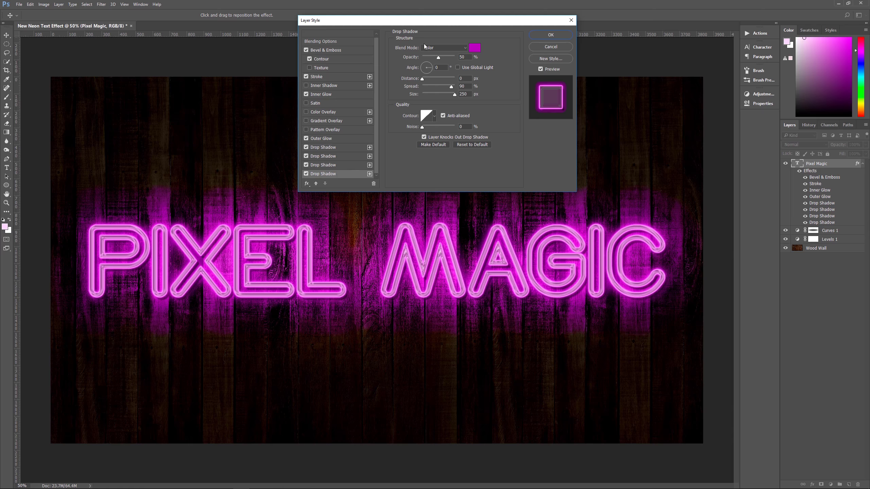
click(478, 49)
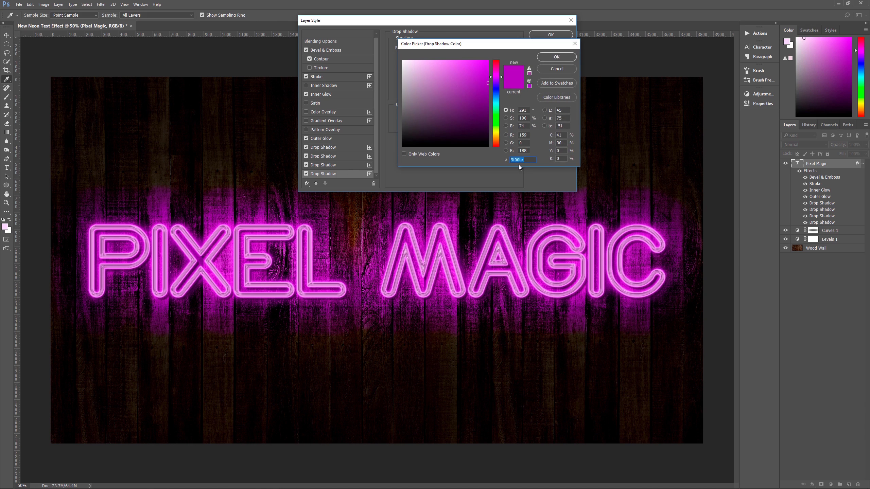
click(555, 57)
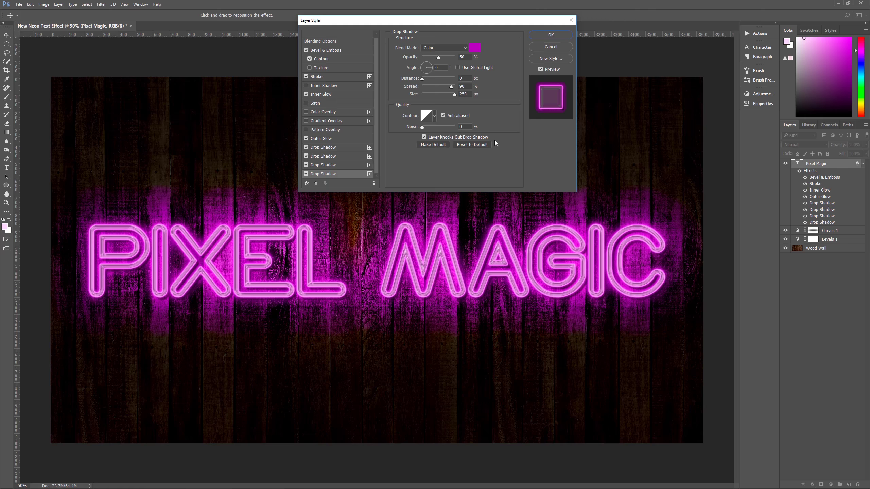
click(552, 36)
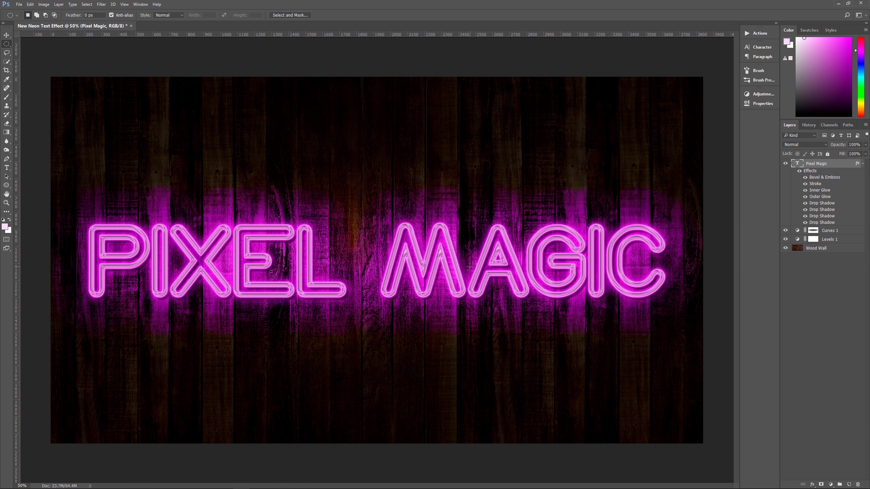